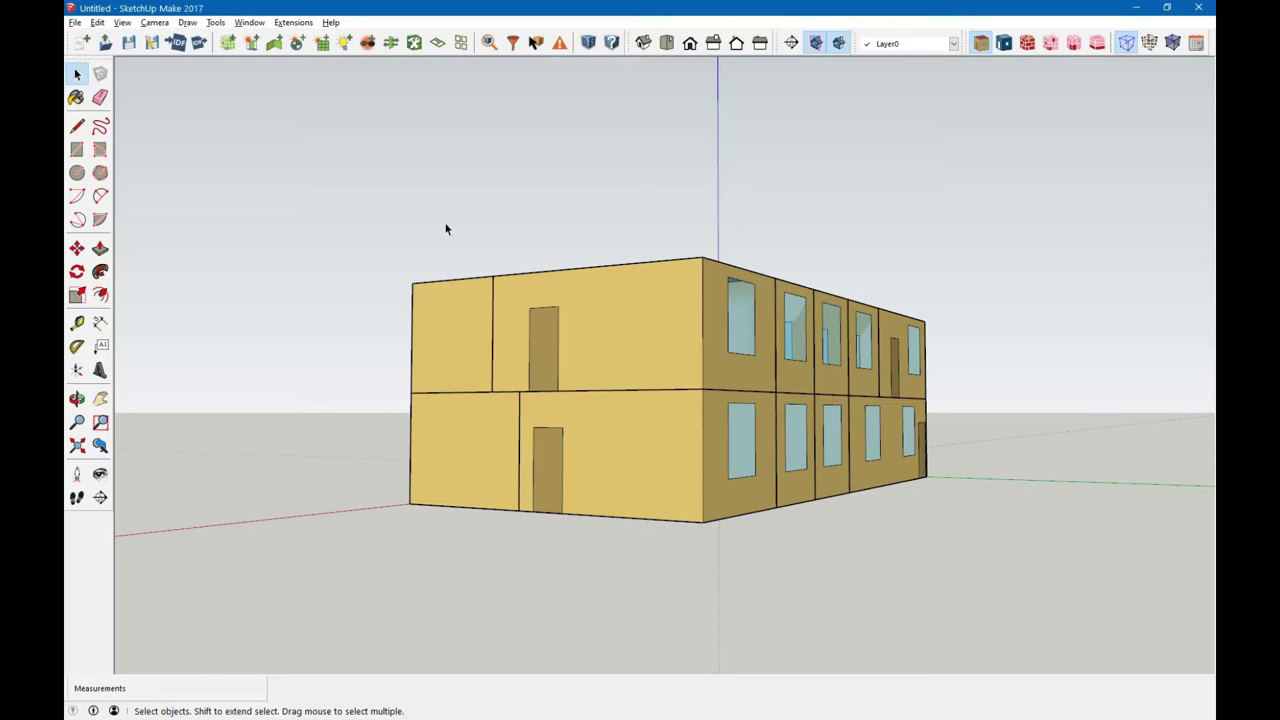
- Open the teste OpenStudio model from the desktop without saving the current one, and dismiss the input file errors and warnings
click(108, 45)
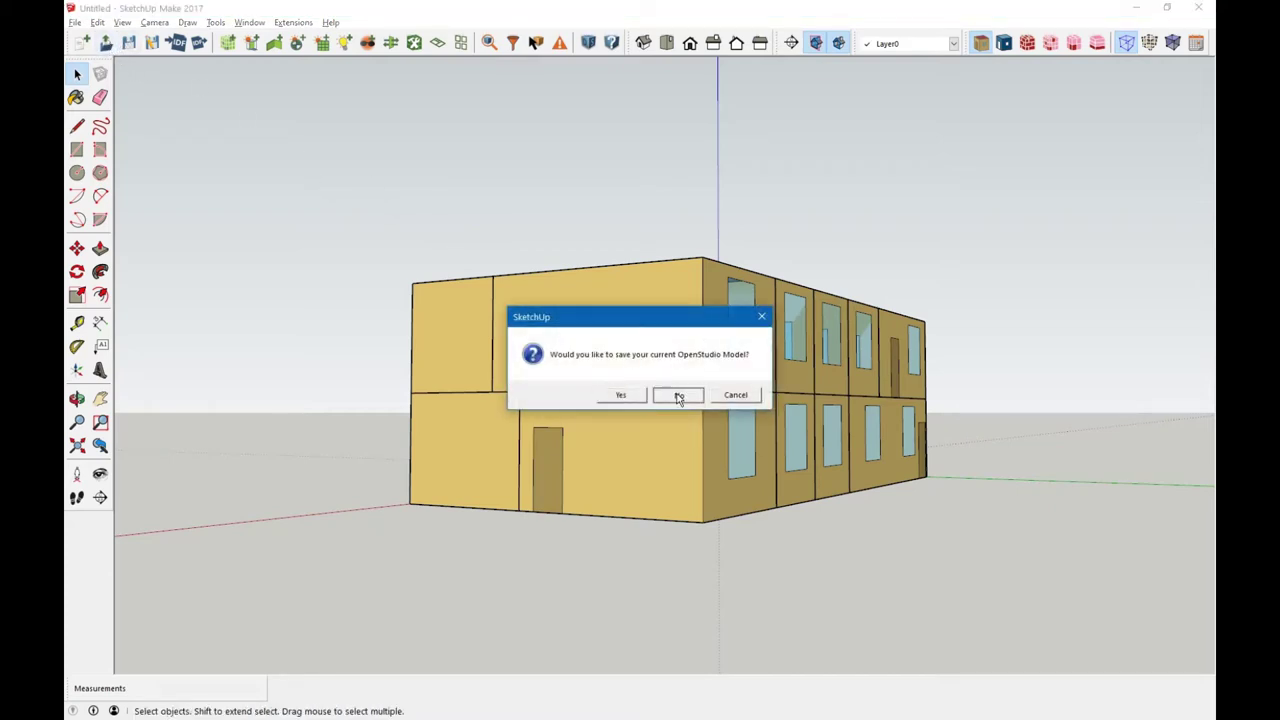
click(676, 393)
click(260, 225)
click(598, 376)
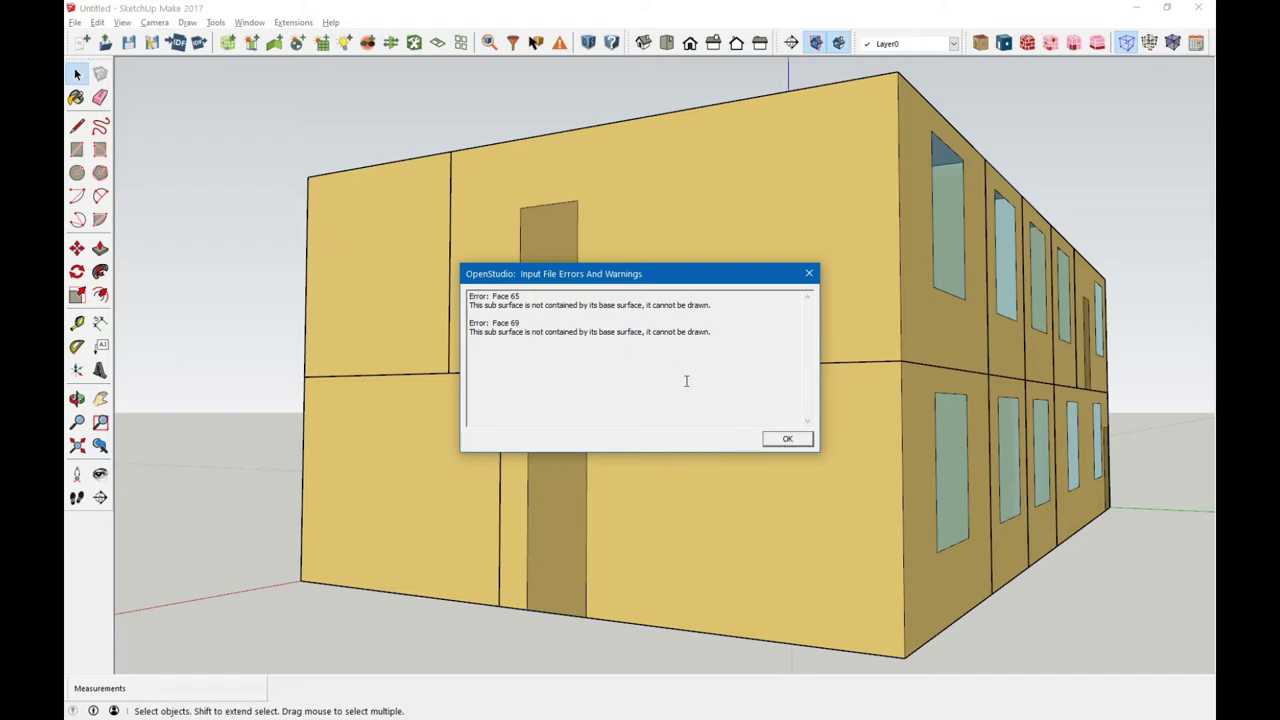
click(787, 440)
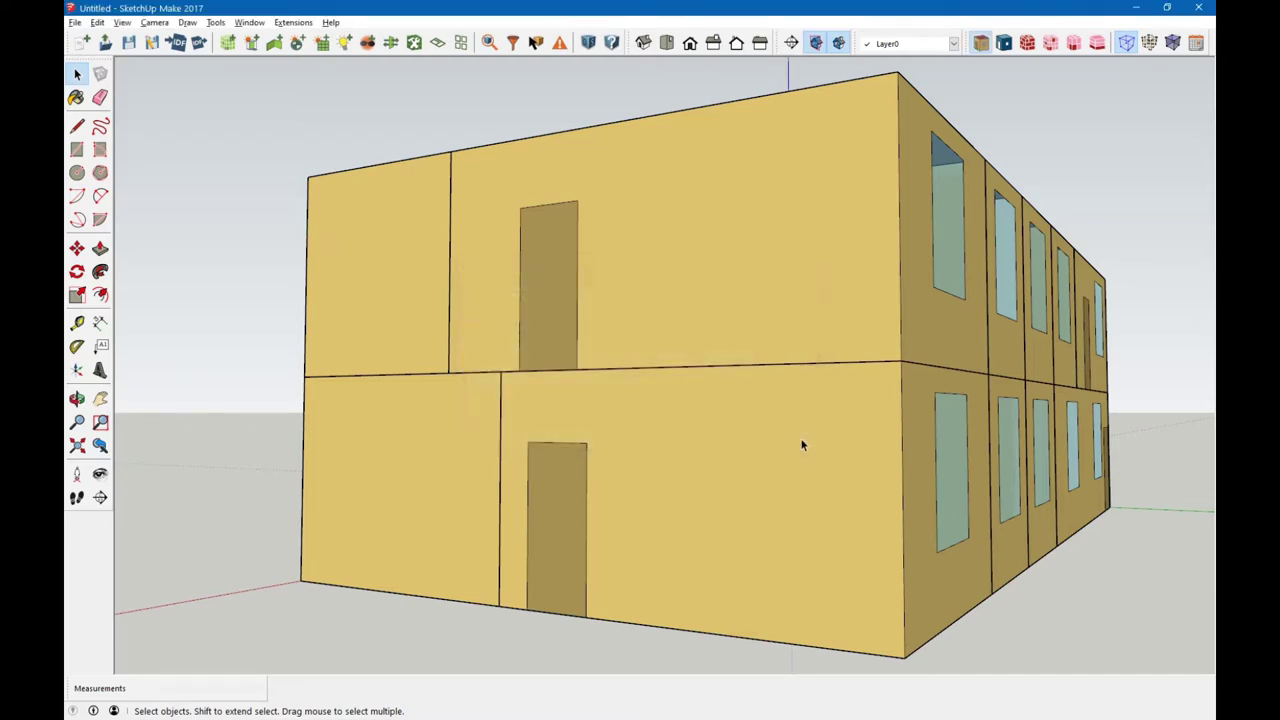
- Search the entire model for a surface named FACE 65 with Surface Search
click(514, 47)
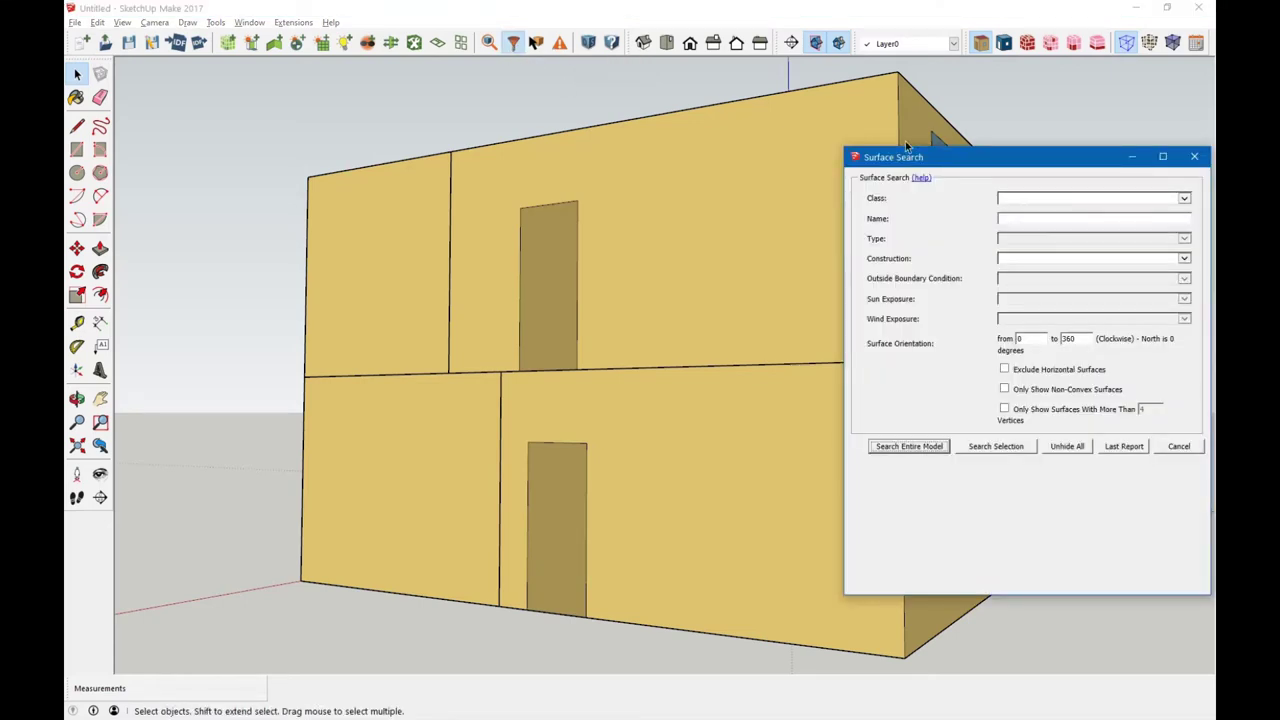
drag(913, 146, 745, 152)
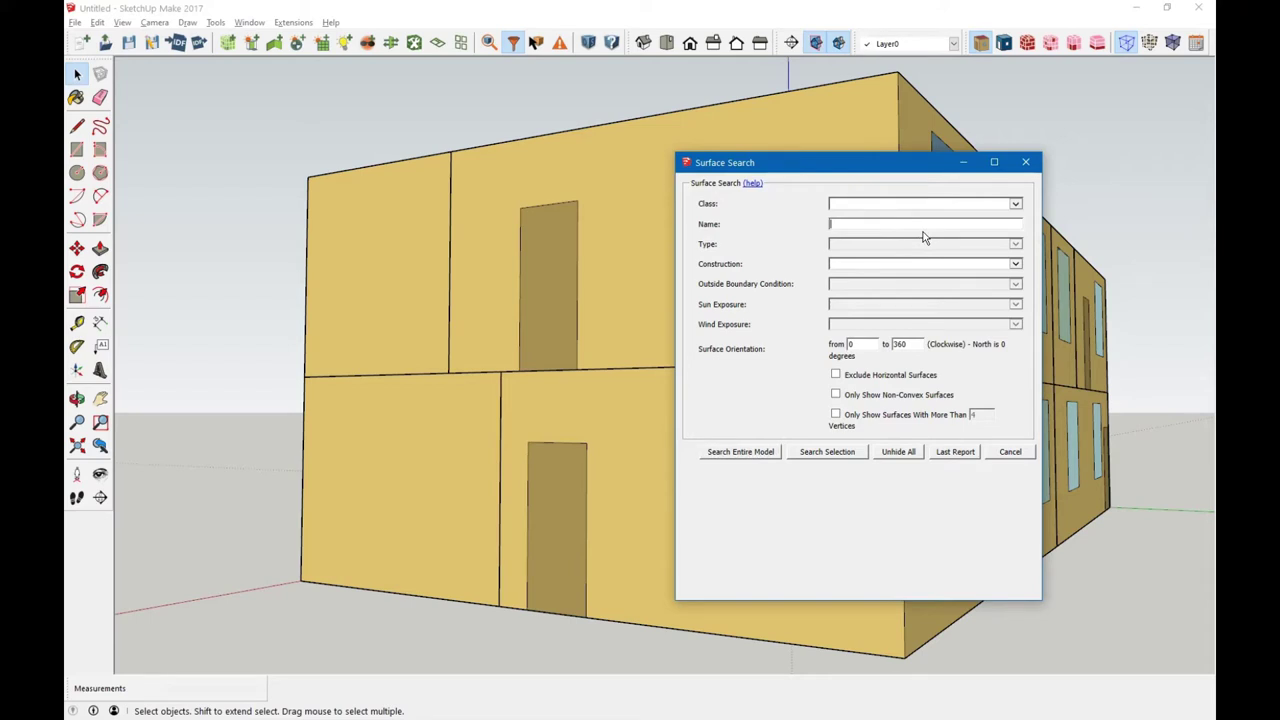
text(fACE 65)
key(Home)
key(Caps_Lock)
key(Delete)
key(Caps_Lock)
text(F)
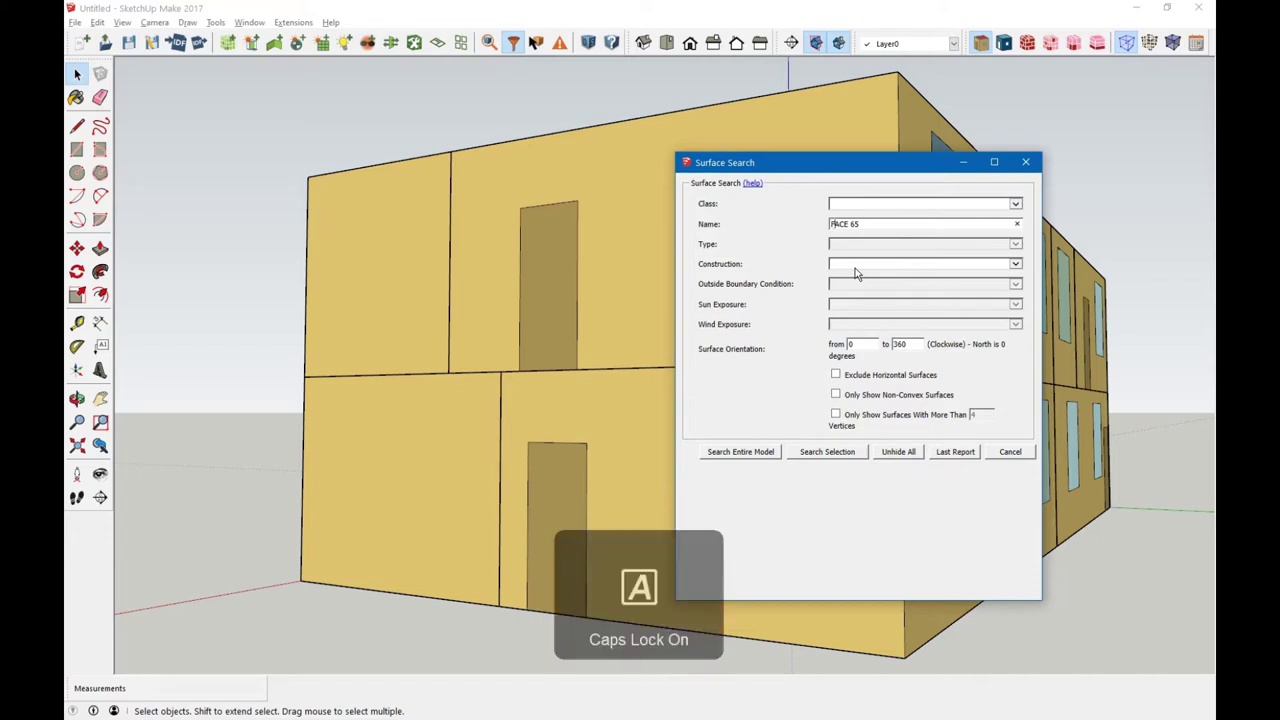
click(752, 453)
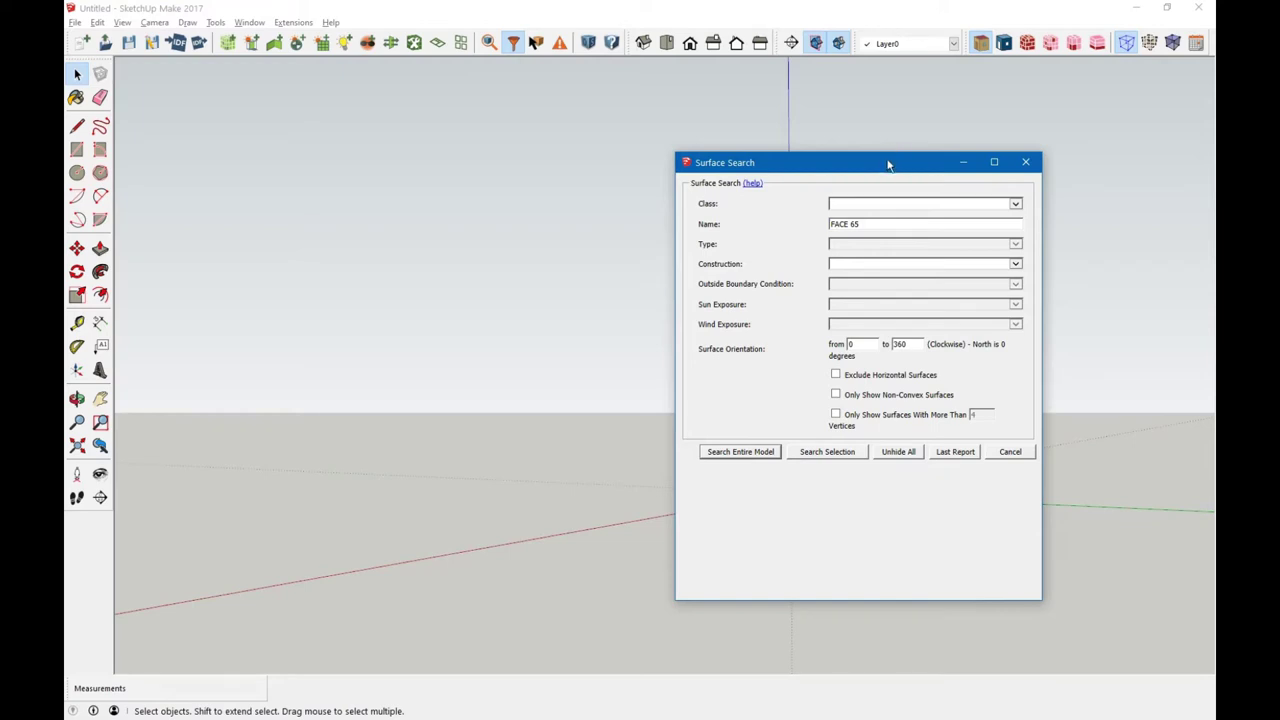
drag(891, 168, 0, 195)
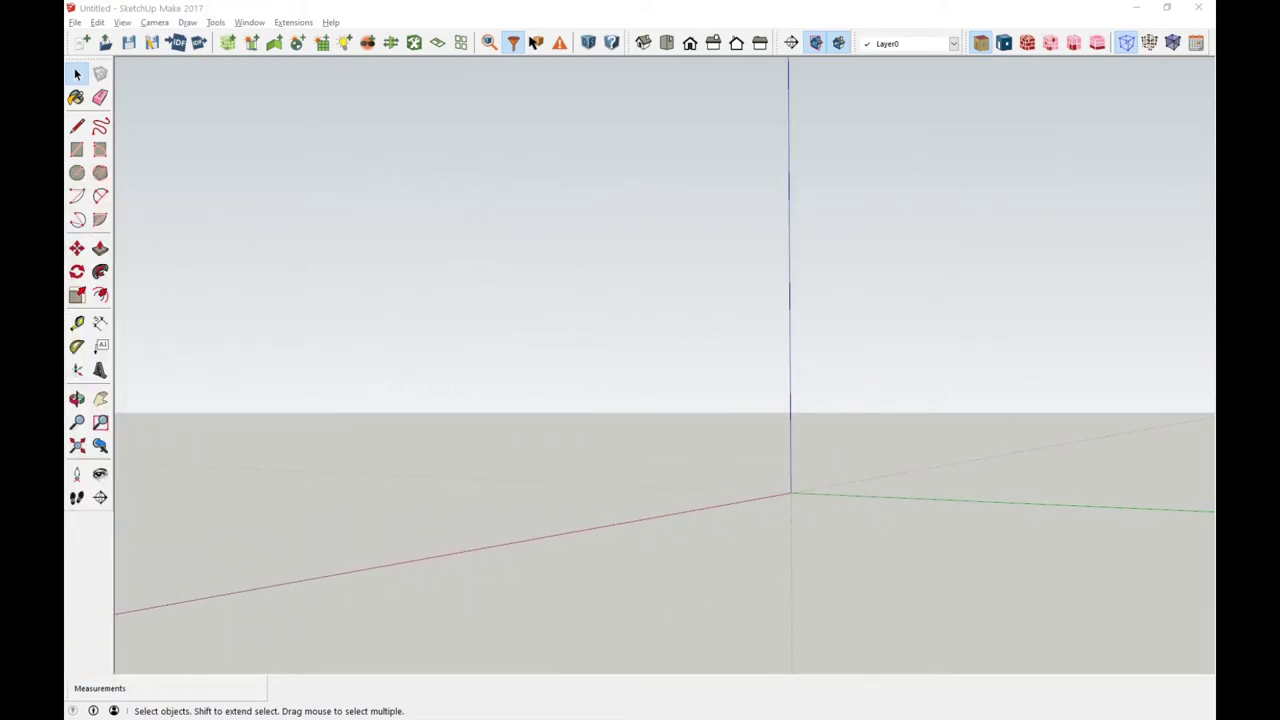
shift+middle_drag(813, 471, 683, 517)
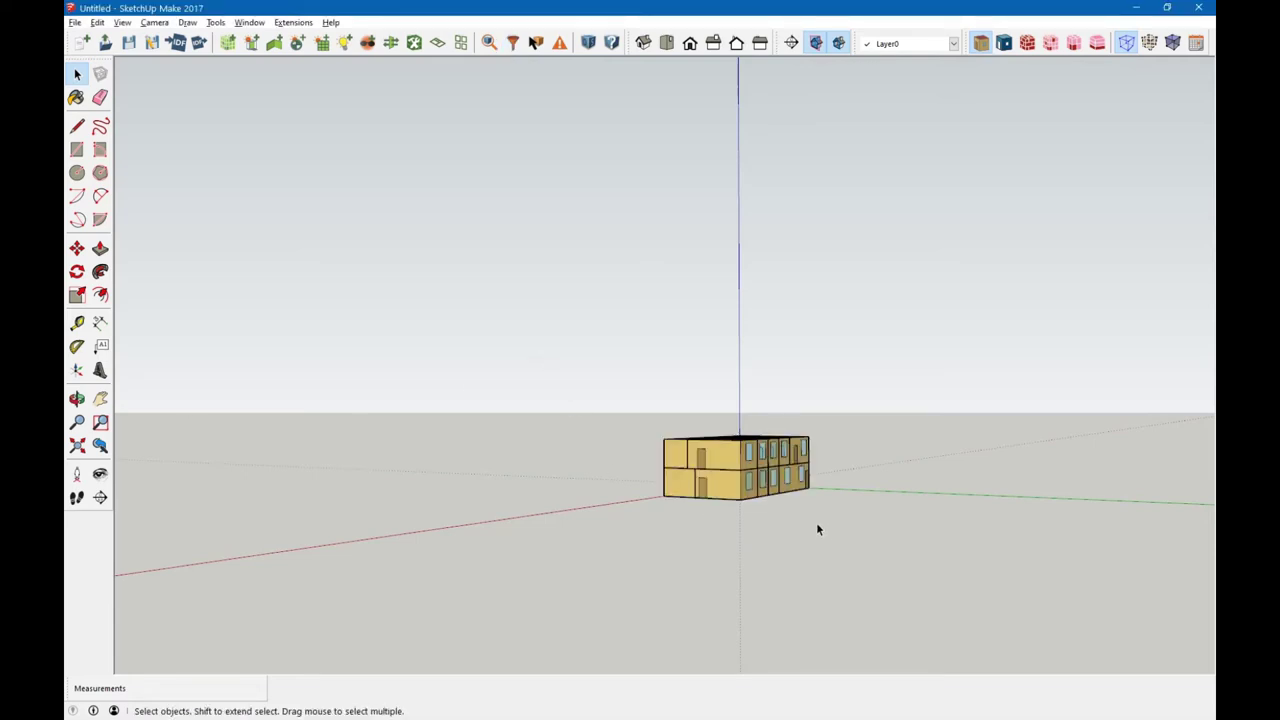
- Open the teste OSM file from the Desktop folder in Notepad and maximize its window
key(super+e)
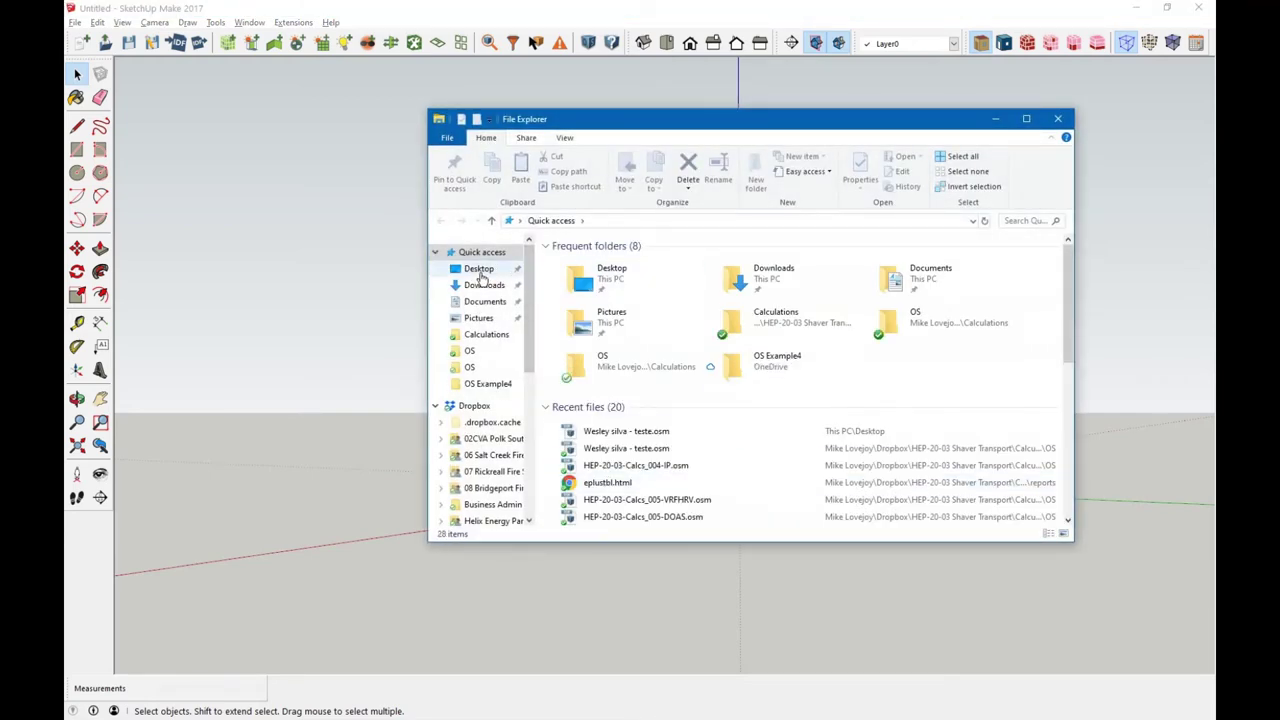
click(476, 272)
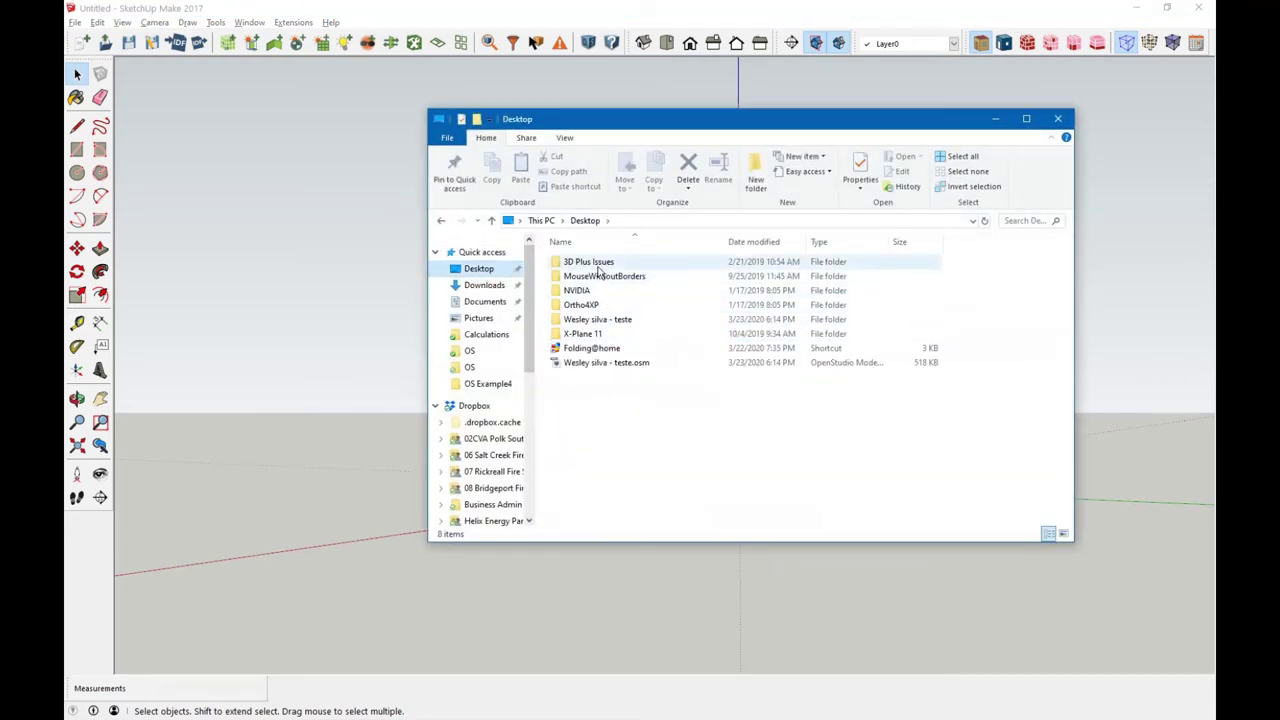
double_click(602, 320)
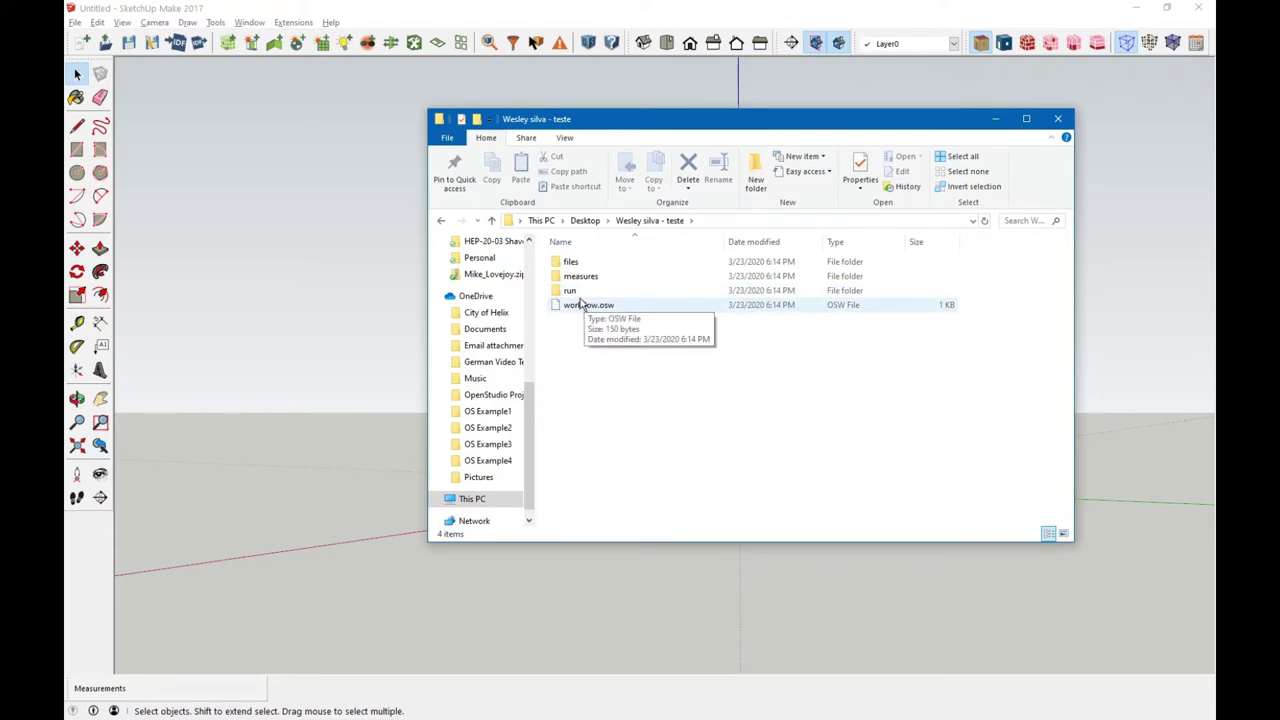
click(585, 221)
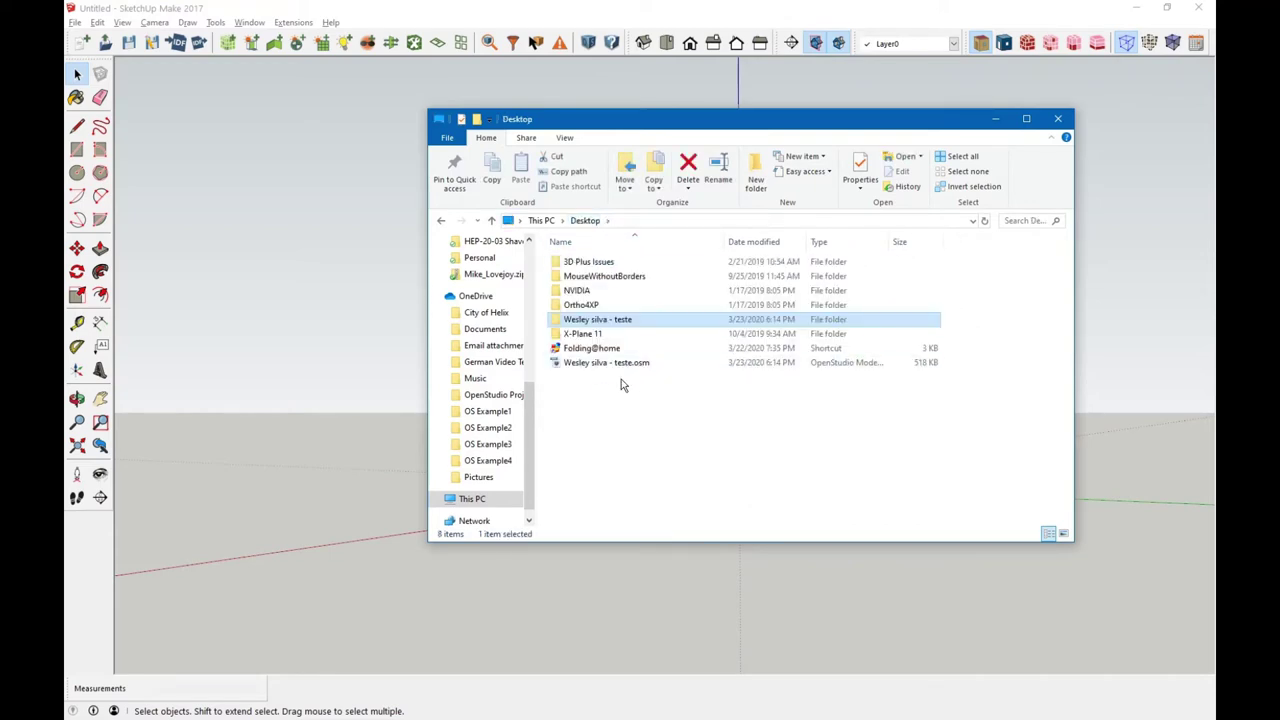
right_click(622, 366)
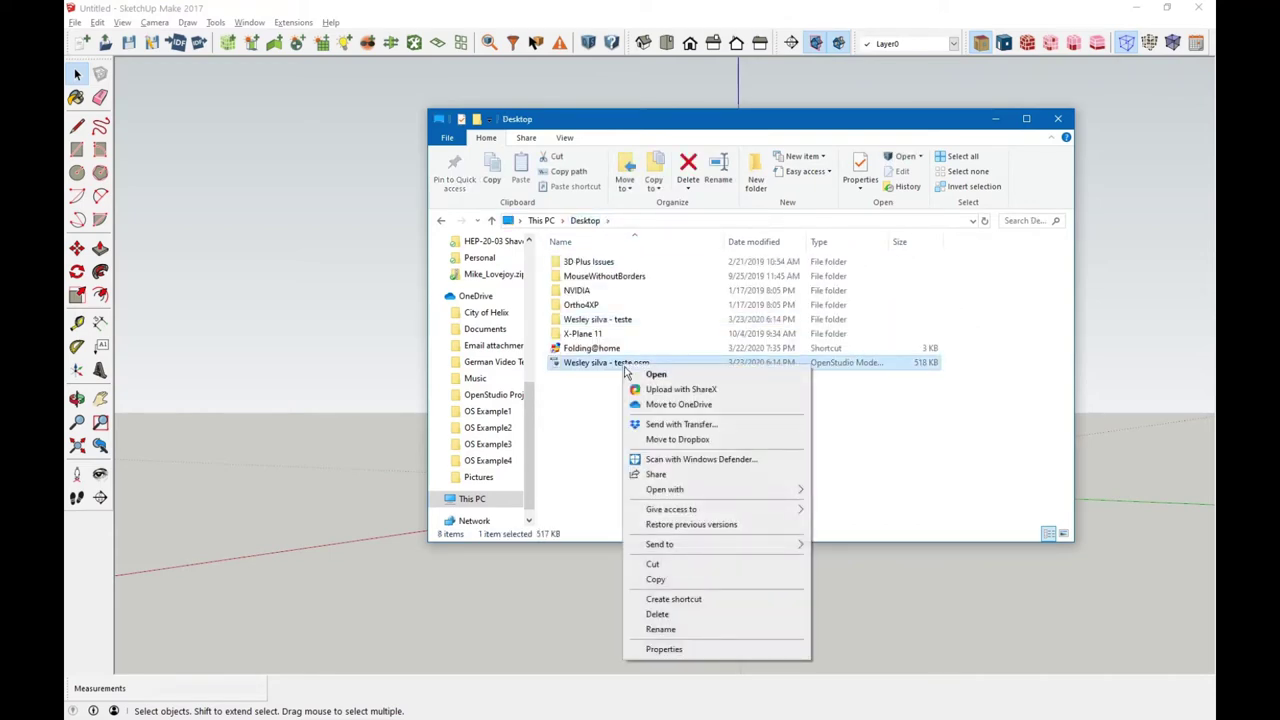
mouse_move(683, 490)
click(836, 494)
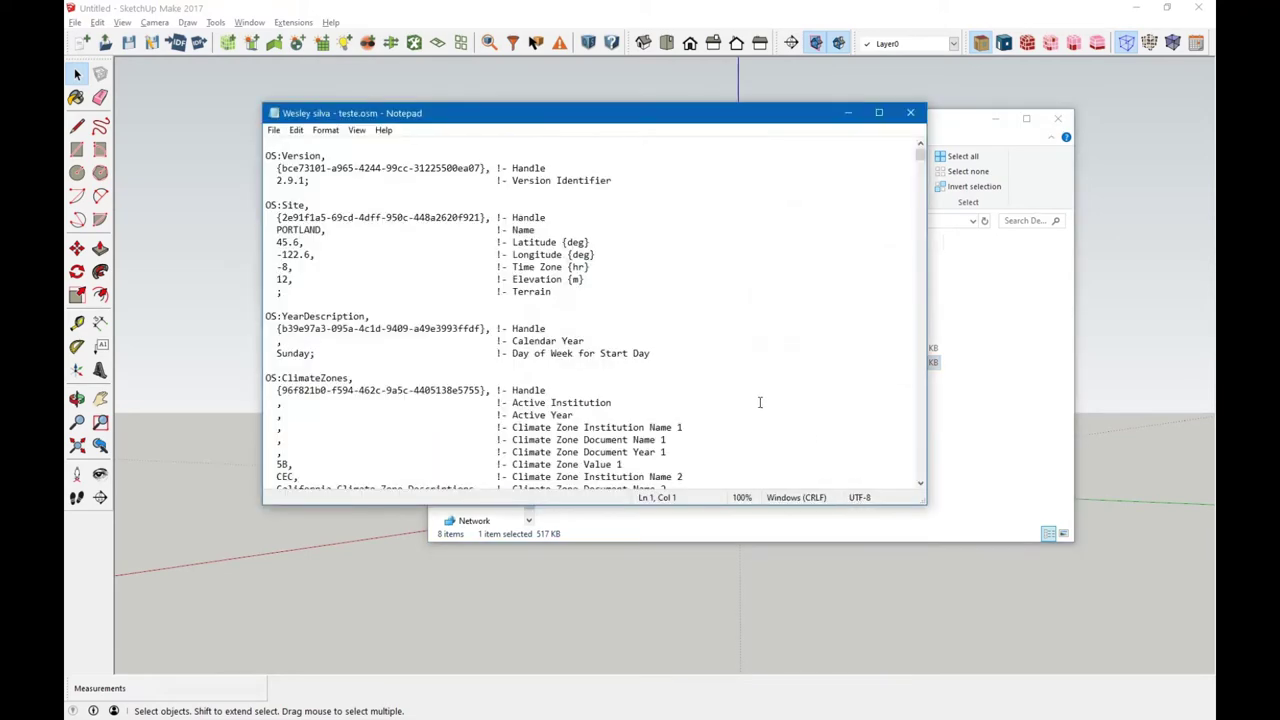
click(879, 113)
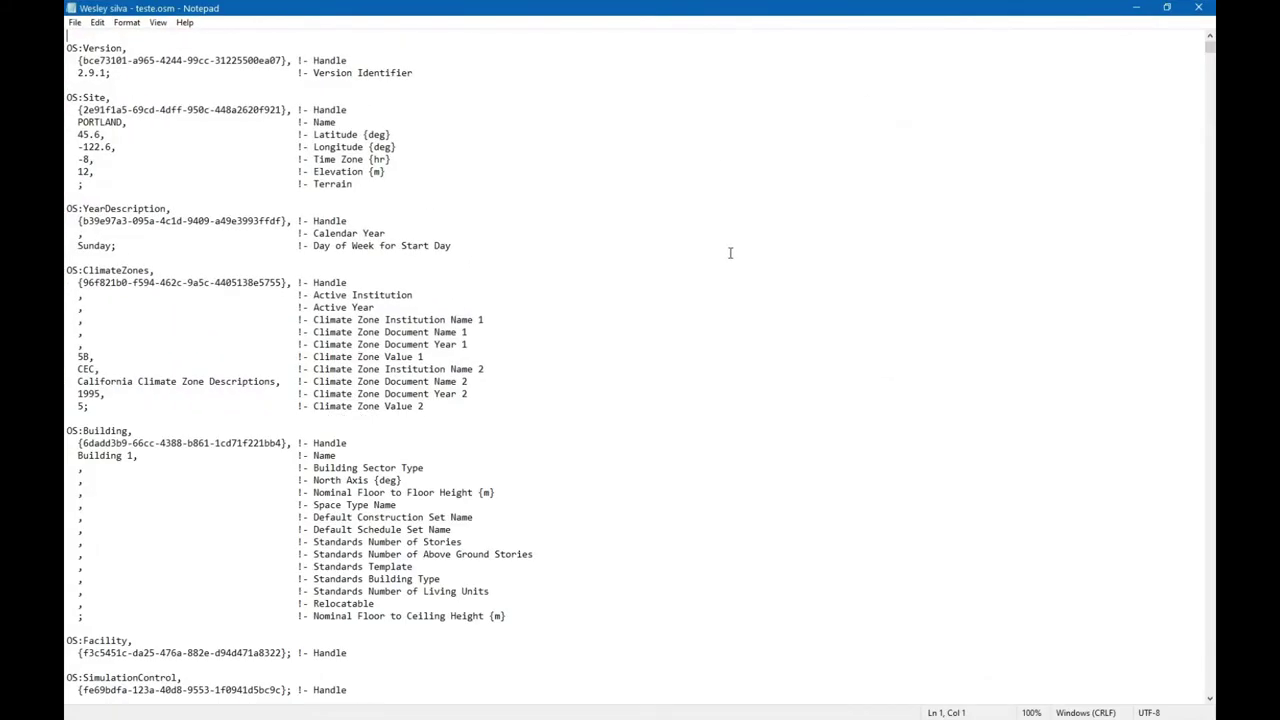
- Find the text "Face 65" in the OSM file and bring its full SubSurface block into view
key(ctrl+f)
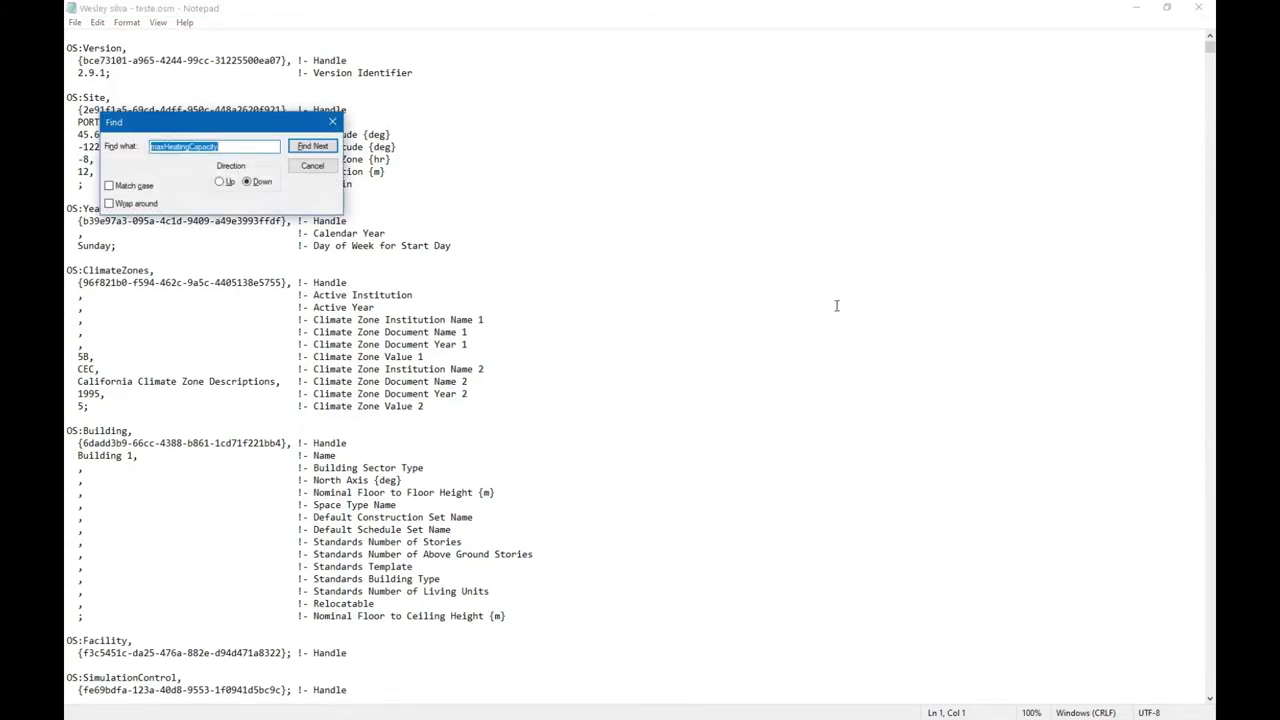
key(Caps_Lock)
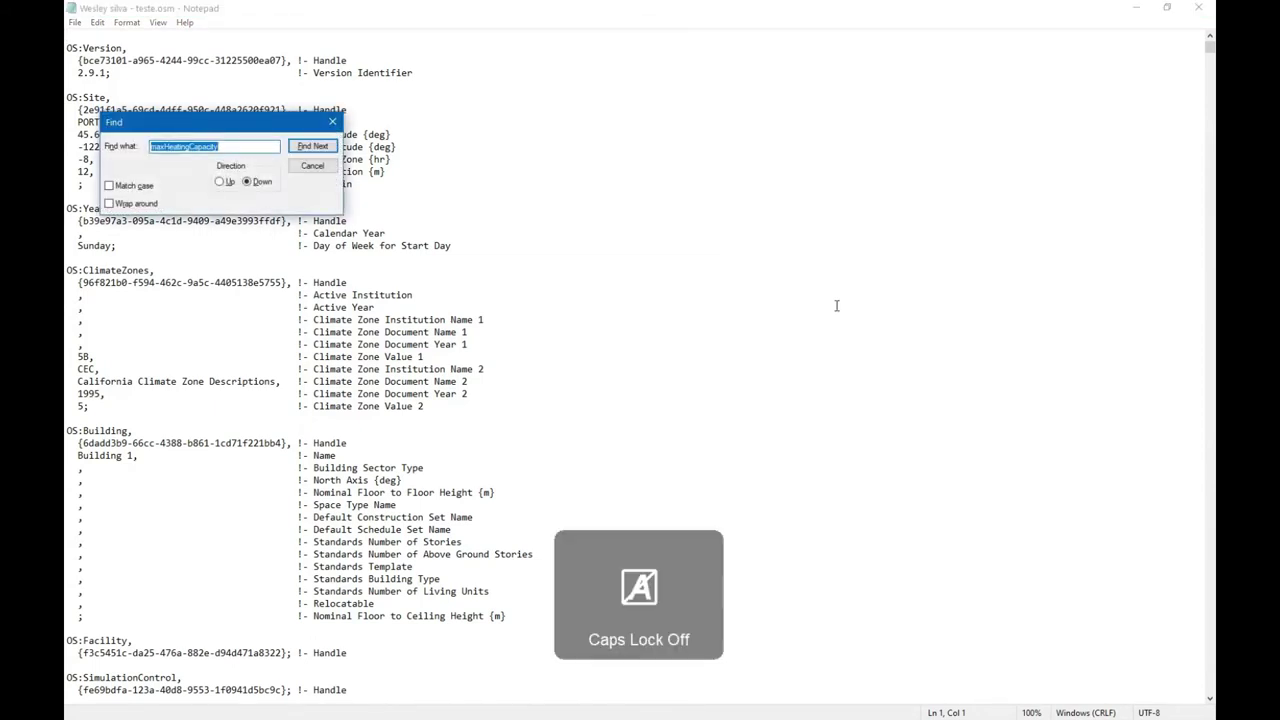
text(Face 65)
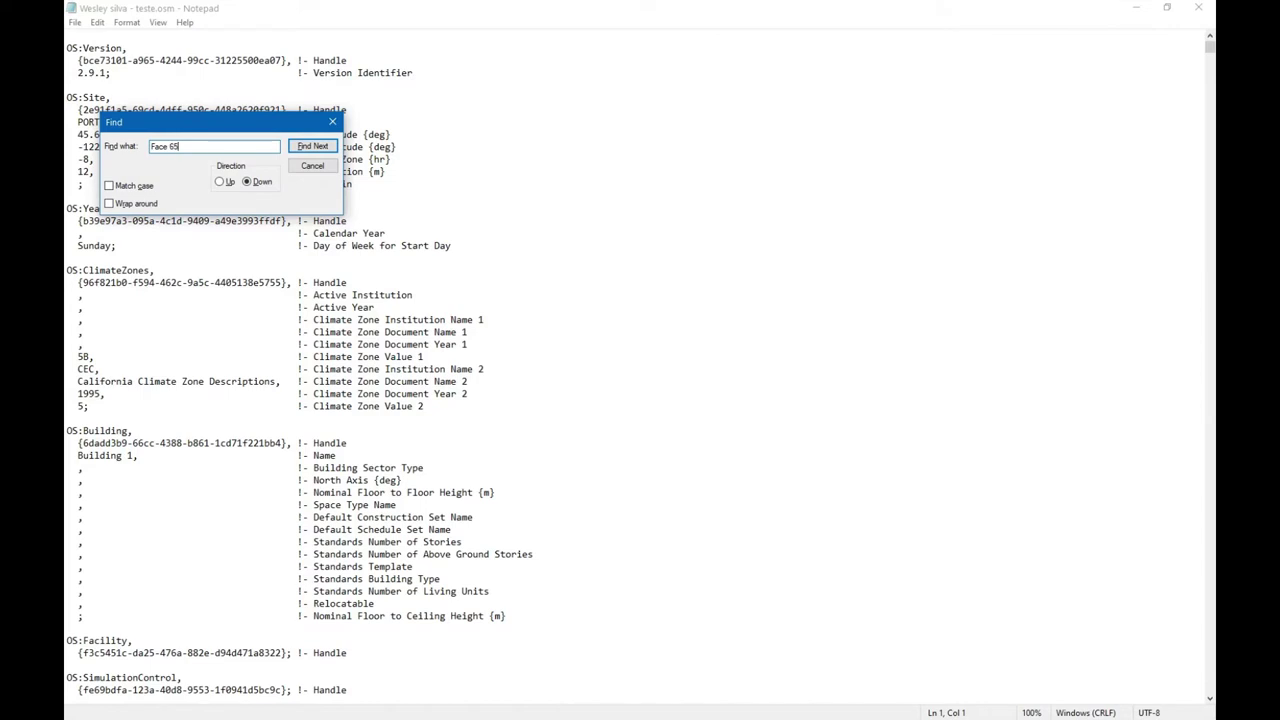
click(322, 147)
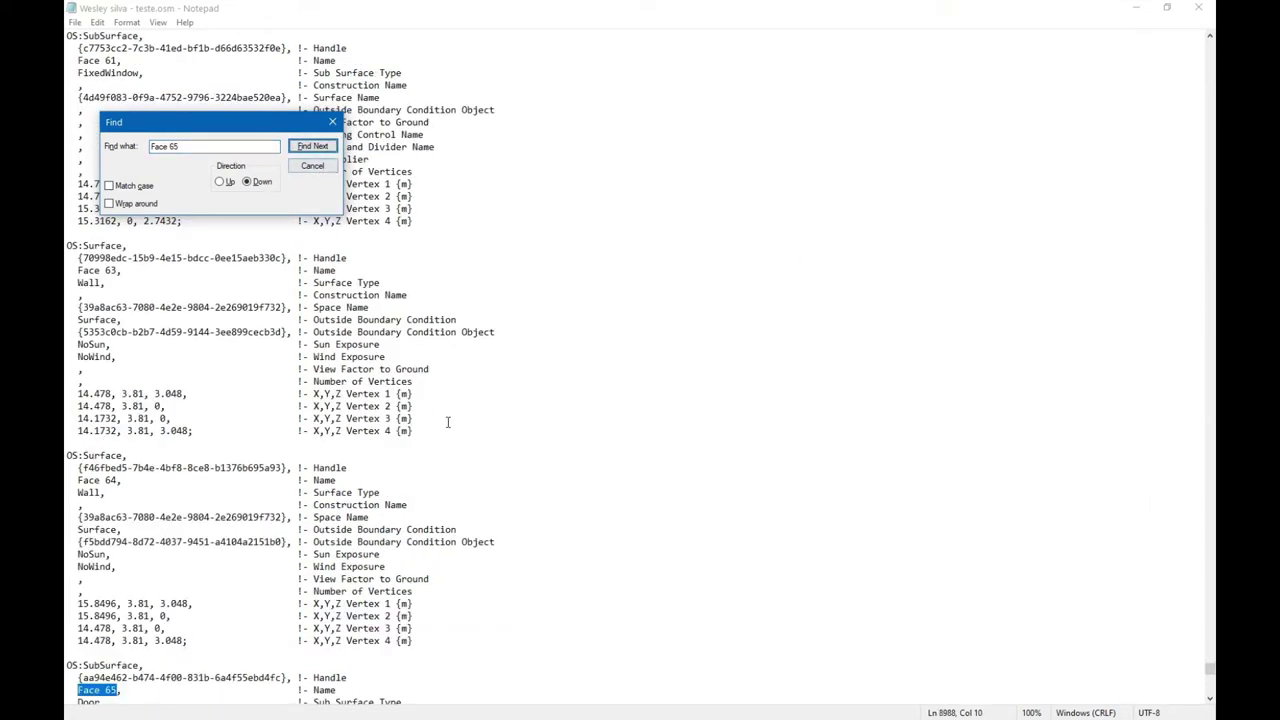
scroll(448, 422, down, 5)
scroll(430, 487, down, 5)
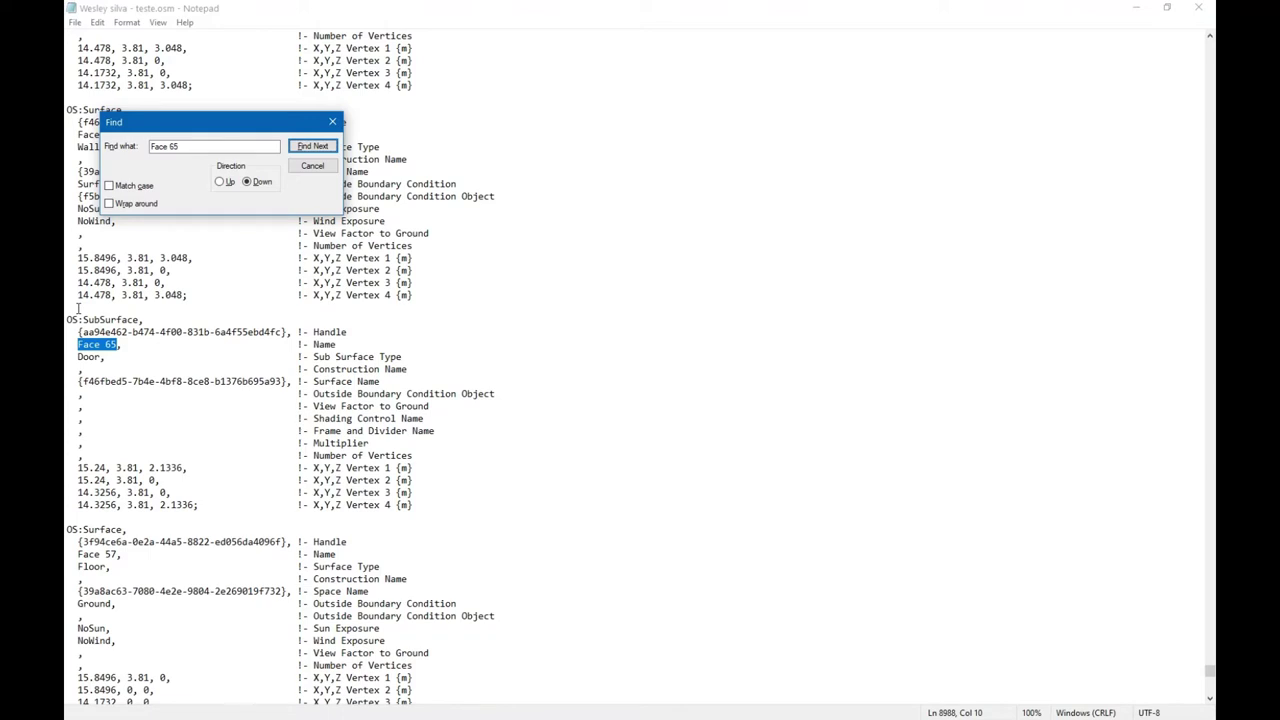
- Delete the whole OS:SubSurface block of the Face 65 door, including the leftover blank lines
drag(67, 319, 426, 502)
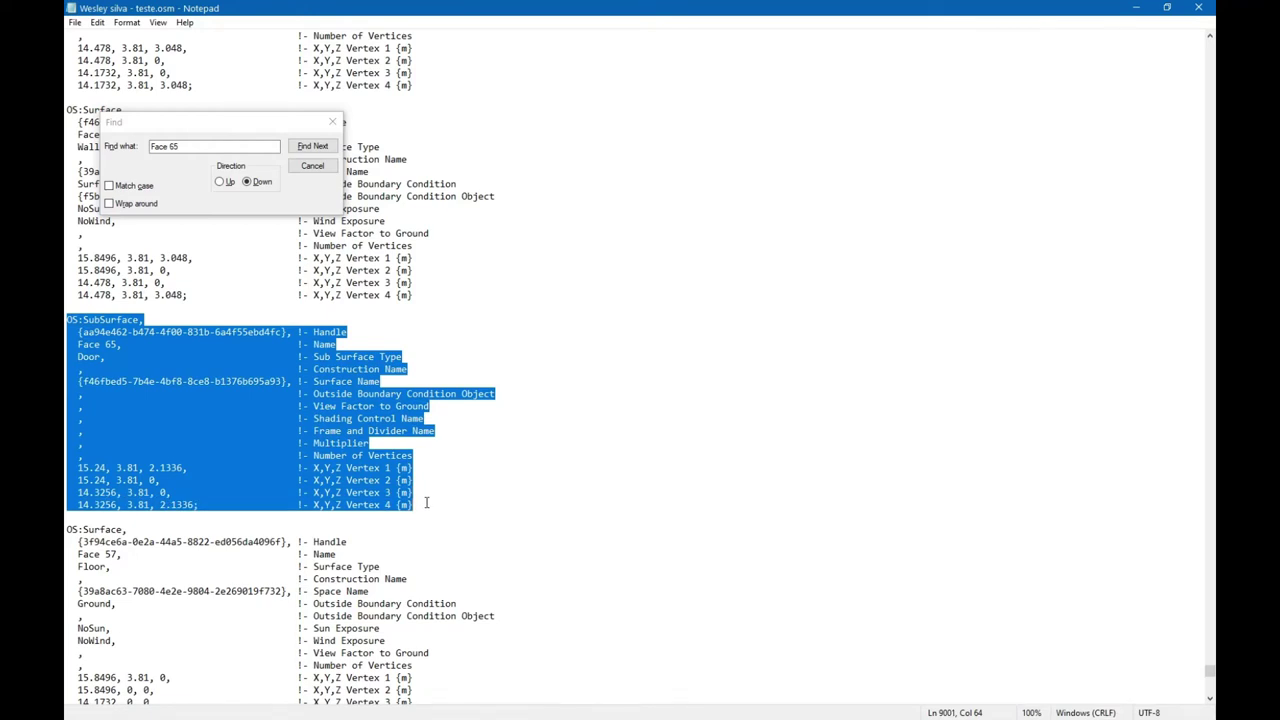
key(BackSpace)
key(BackSpace)
key(BackSpace)
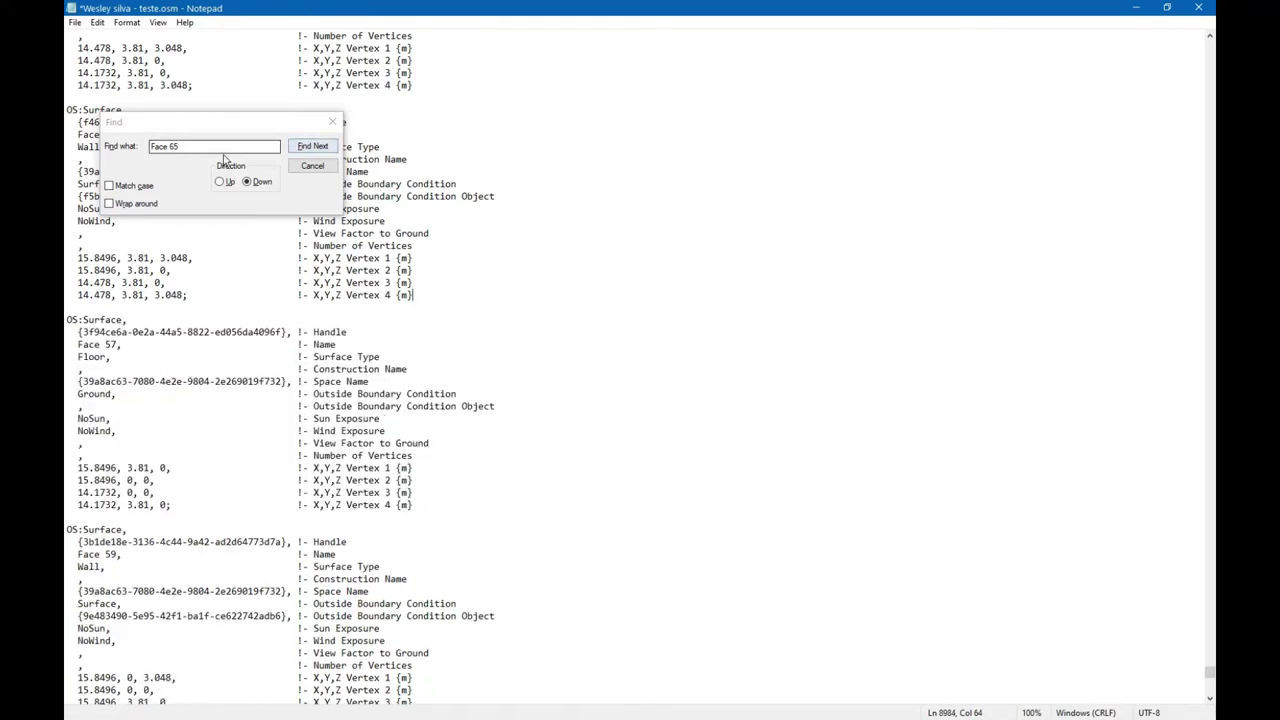
- Find the text "Face 69" by searching upward through the OSM file
click(228, 148)
key(BackSpace)
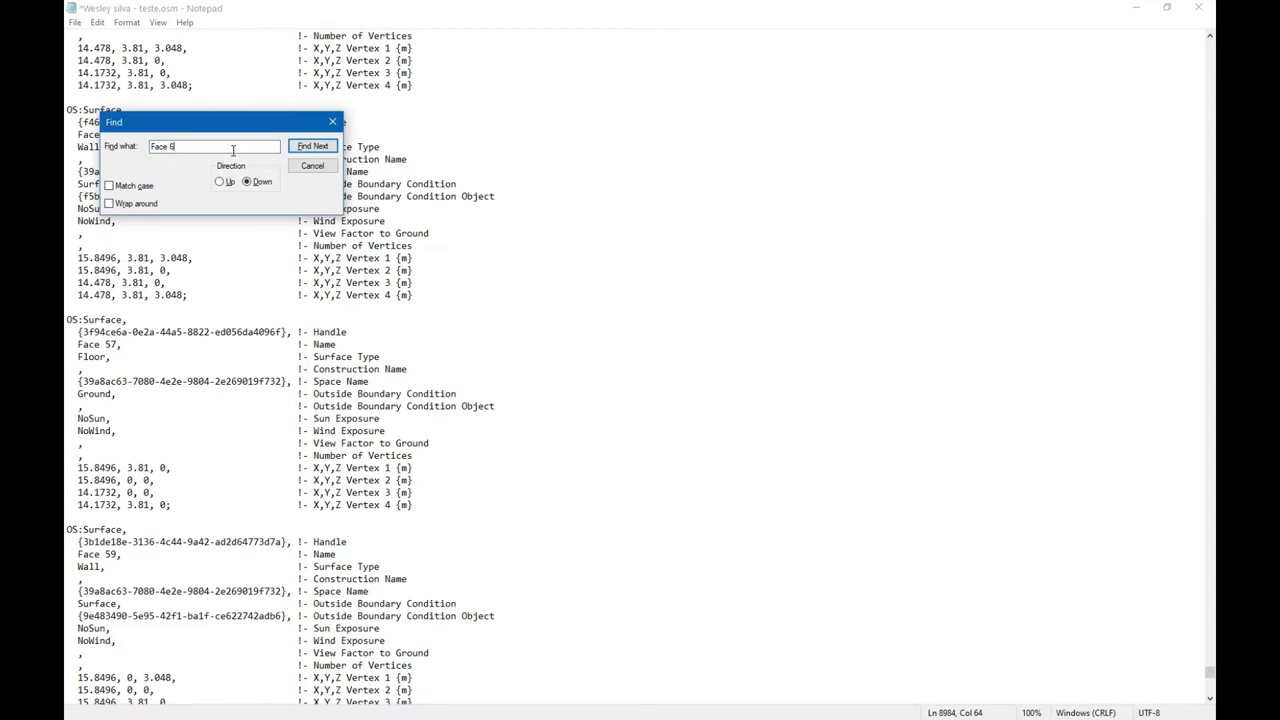
text(3)
click(311, 146)
click(685, 416)
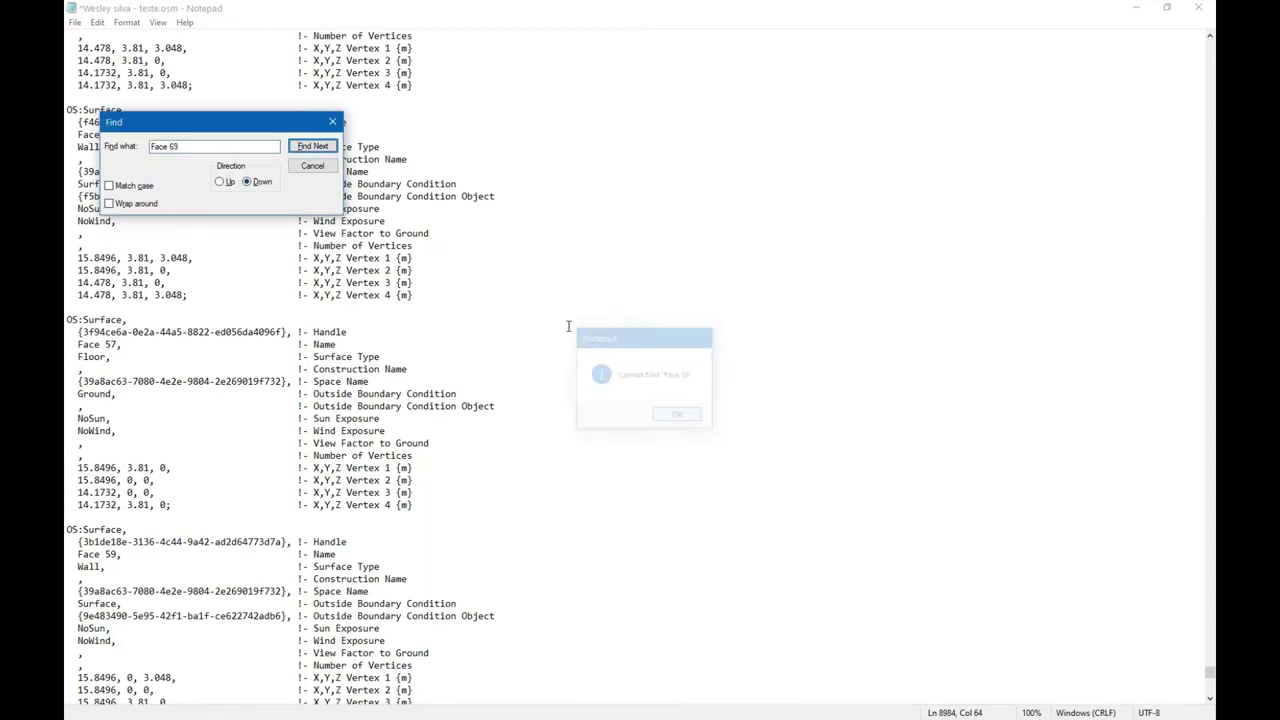
click(219, 181)
click(311, 146)
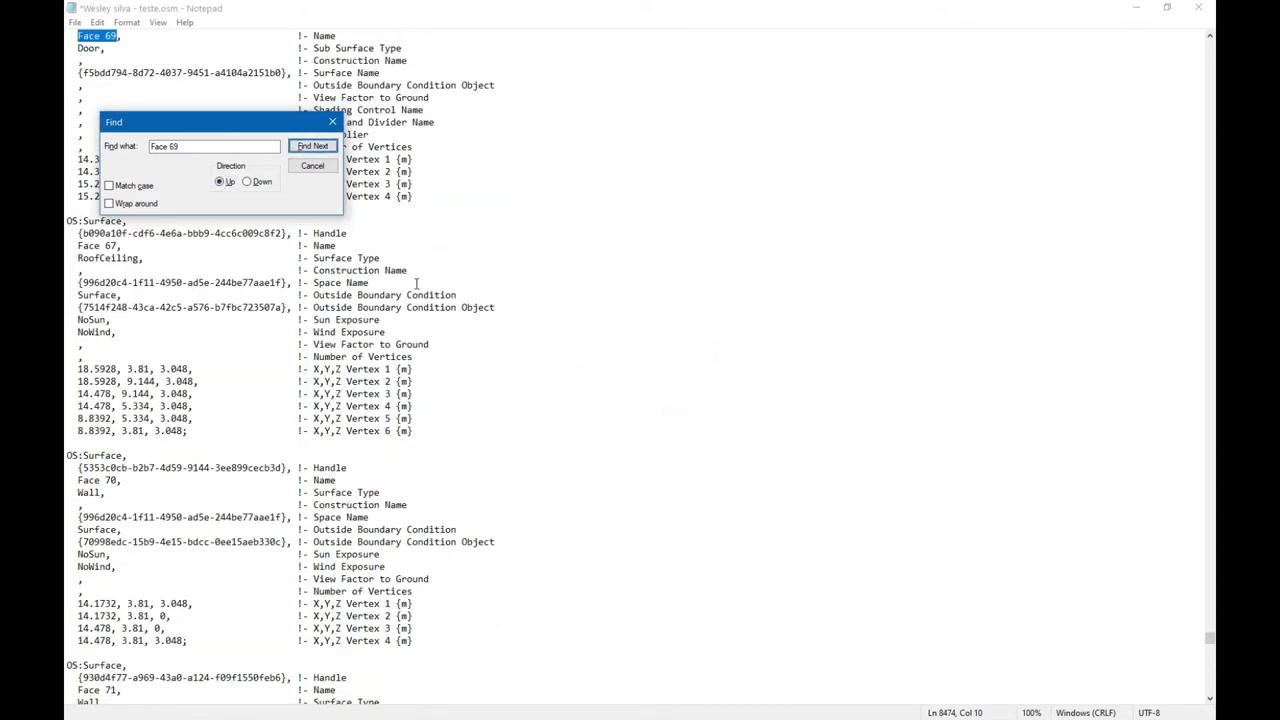
scroll(440, 285, up, 9)
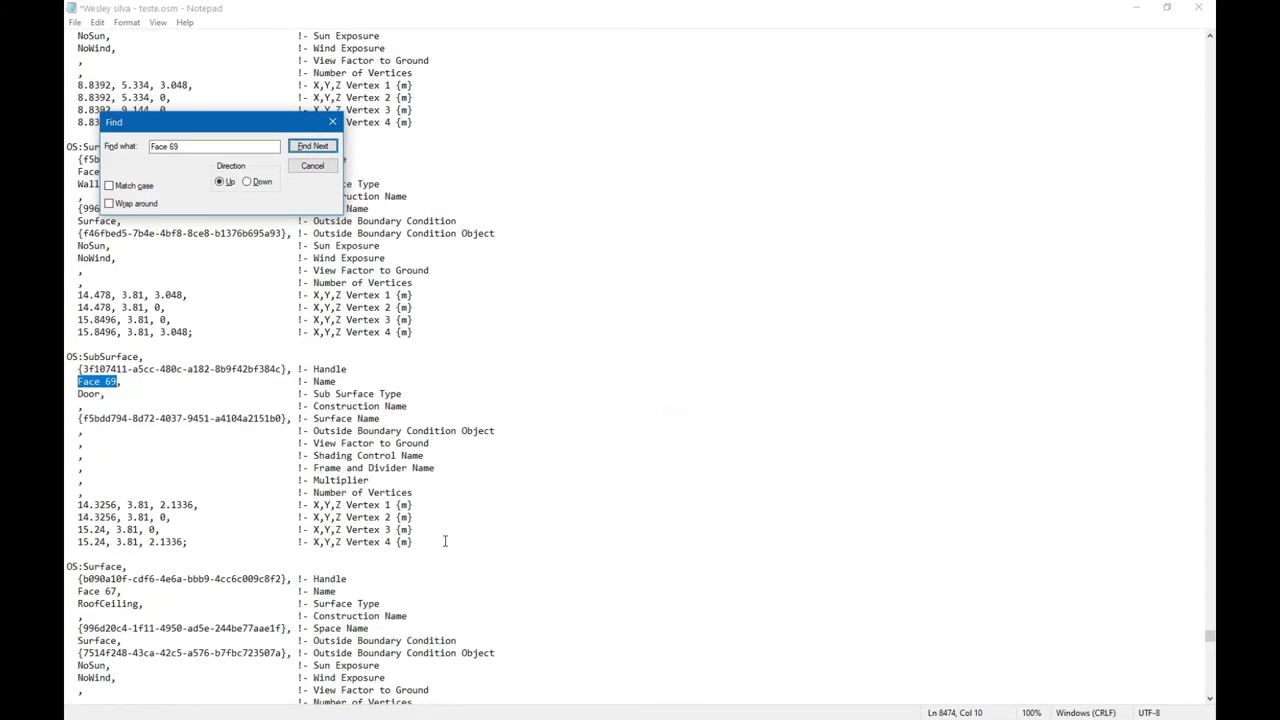
- Delete the whole OS:SubSurface block of the Face 69 door with its extra blank line, and close the search
drag(445, 541, 70, 346)
key(BackSpace)
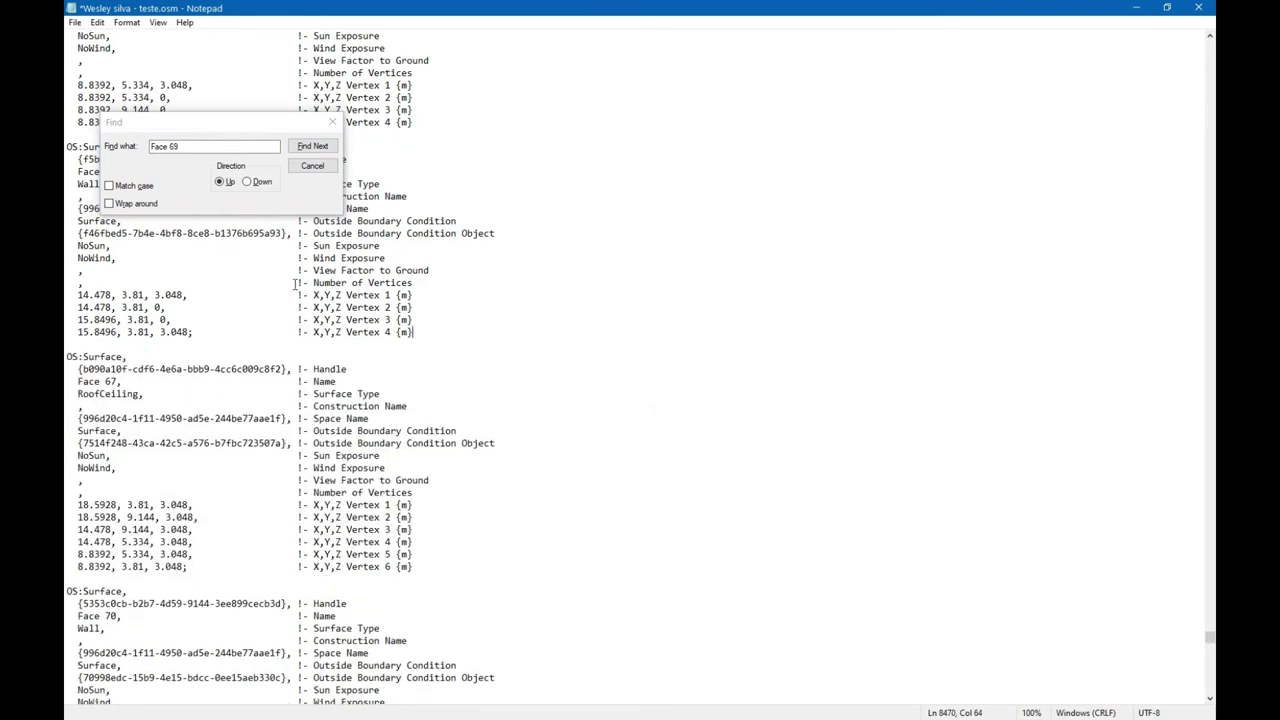
key(BackSpace)
click(311, 167)
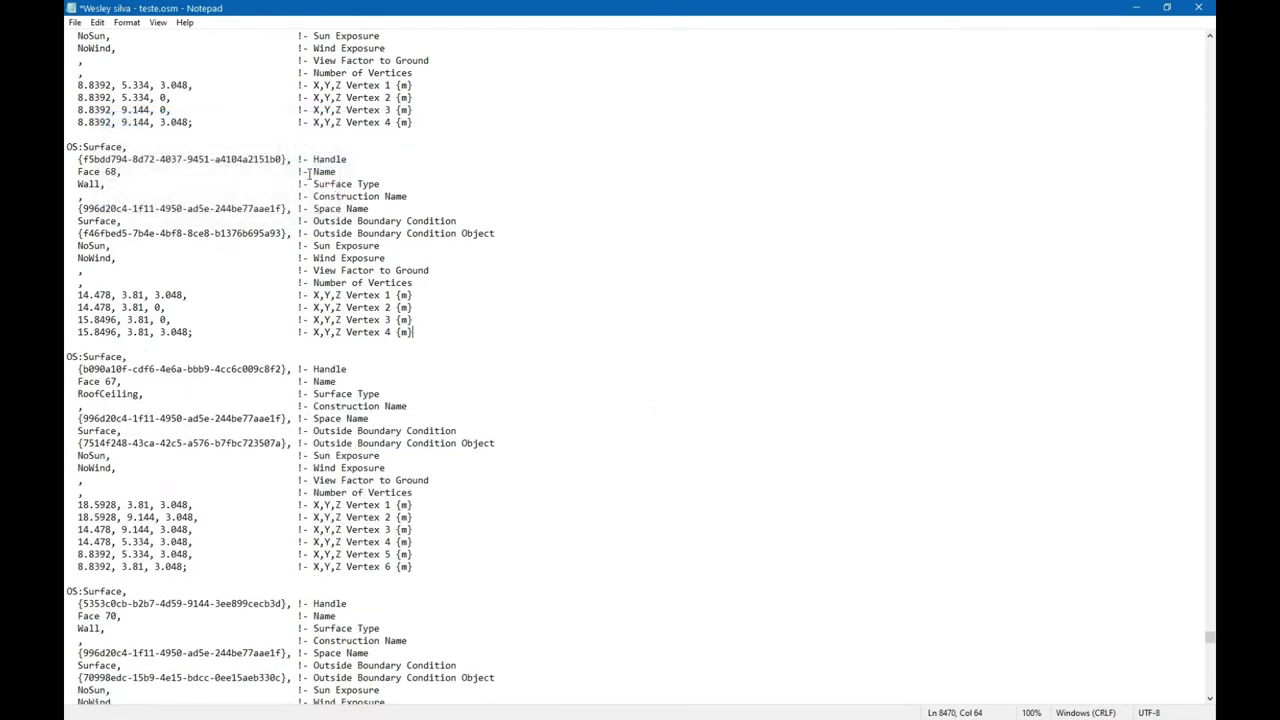
- Save and close the edited OSM file, and reload the updated model in SketchUp
click(75, 22)
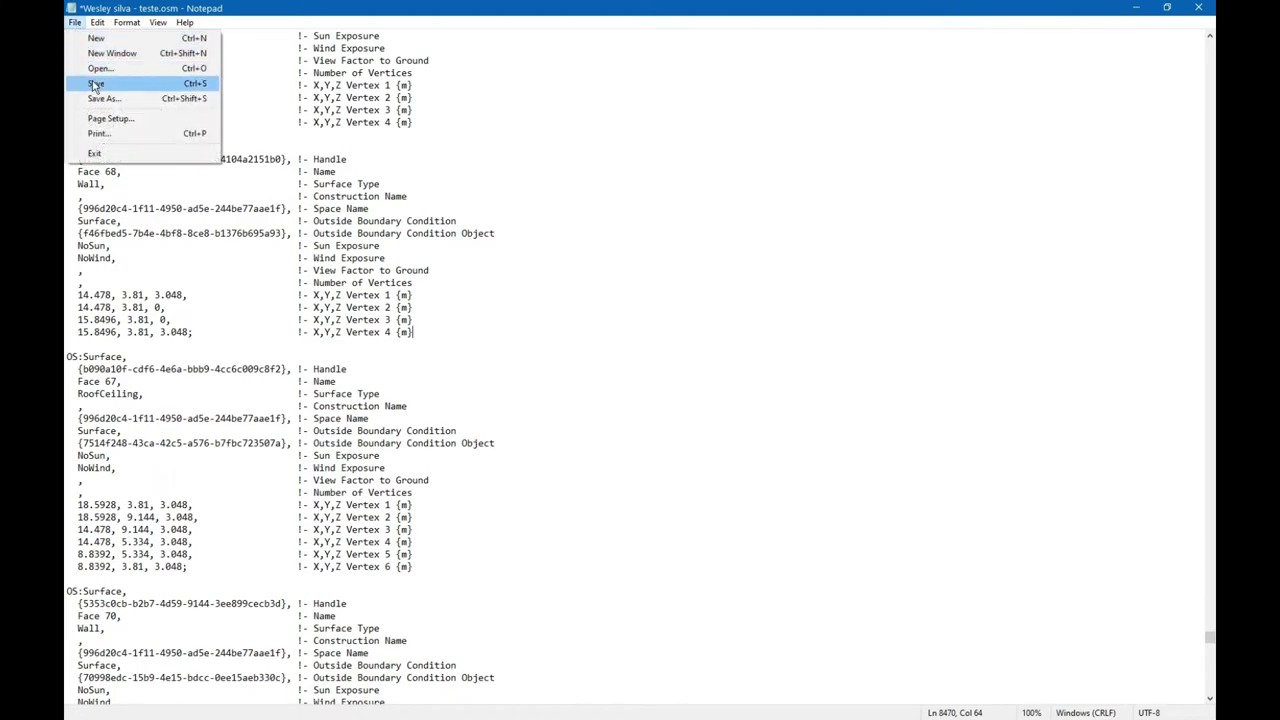
click(94, 83)
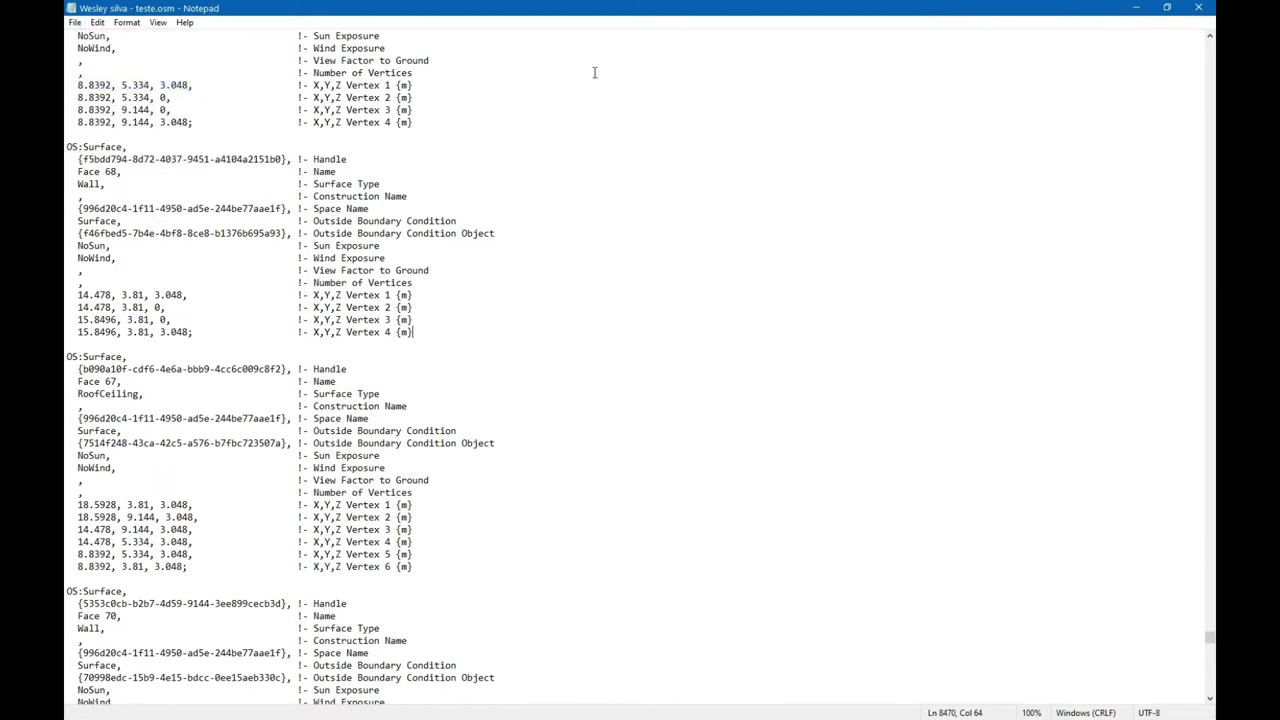
click(1199, 8)
click(220, 185)
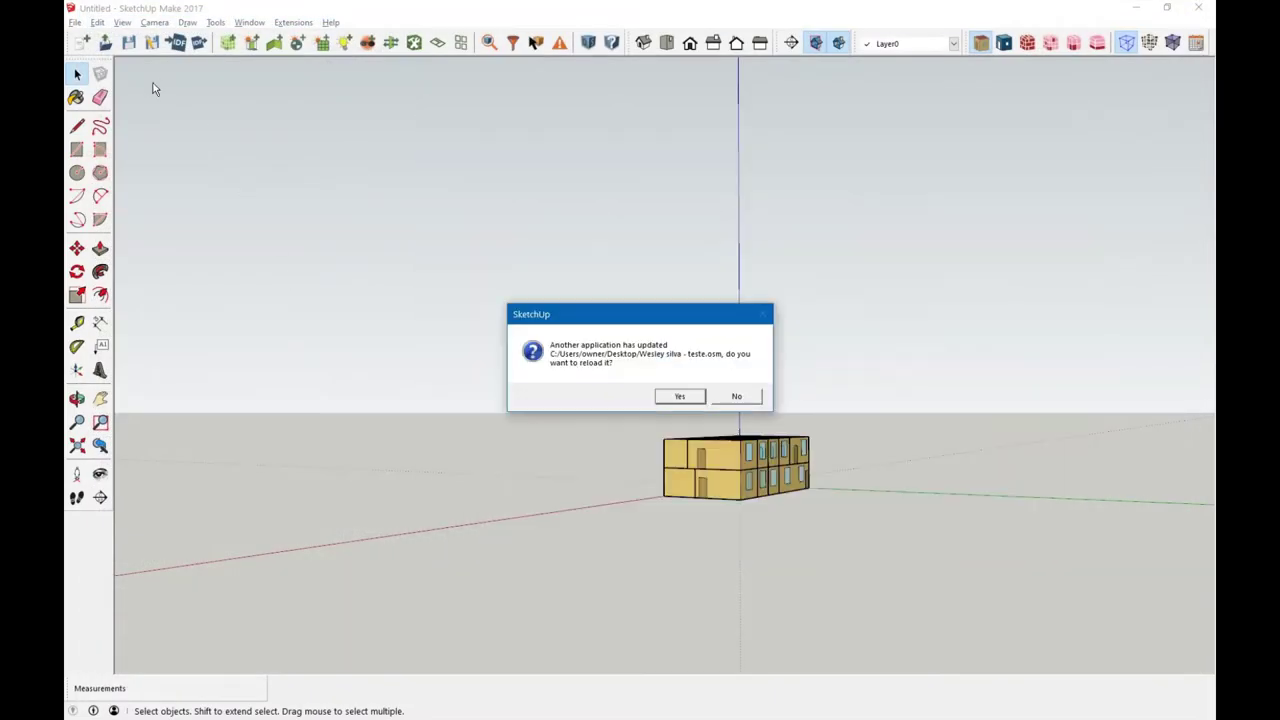
click(679, 397)
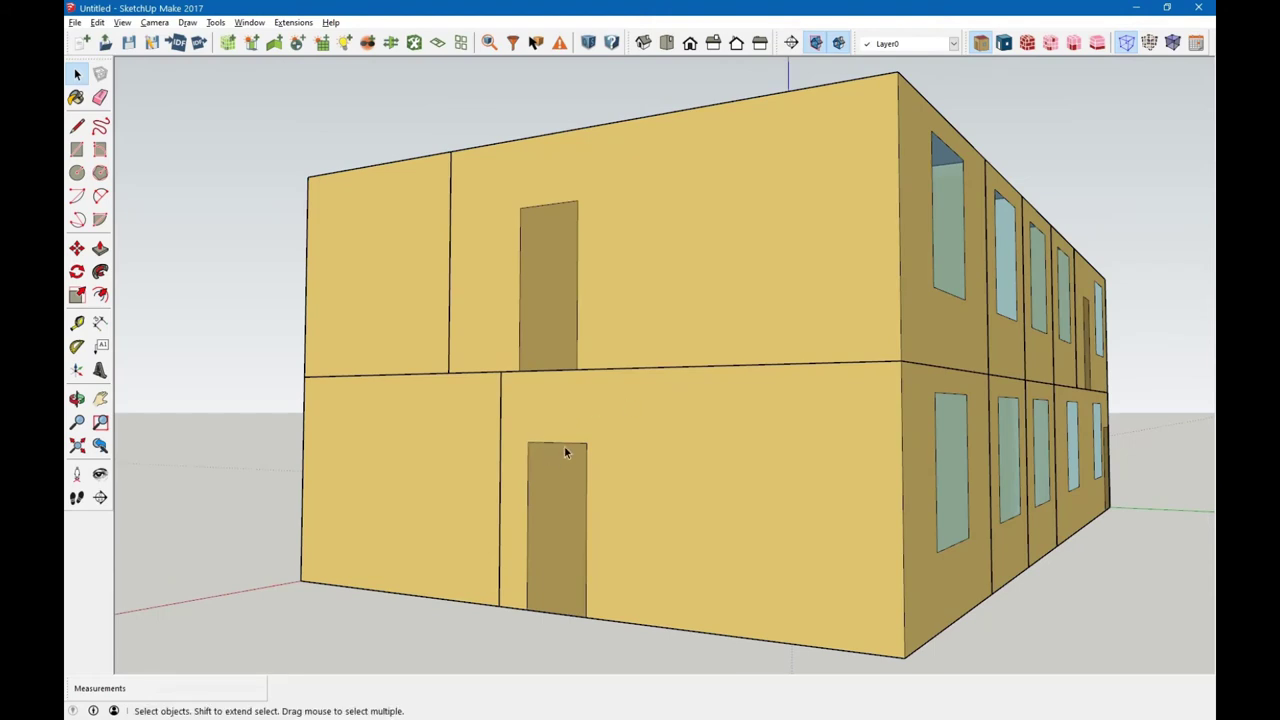
- Render the building by boundary condition with the whole model in view
scroll(471, 456, down, 3)
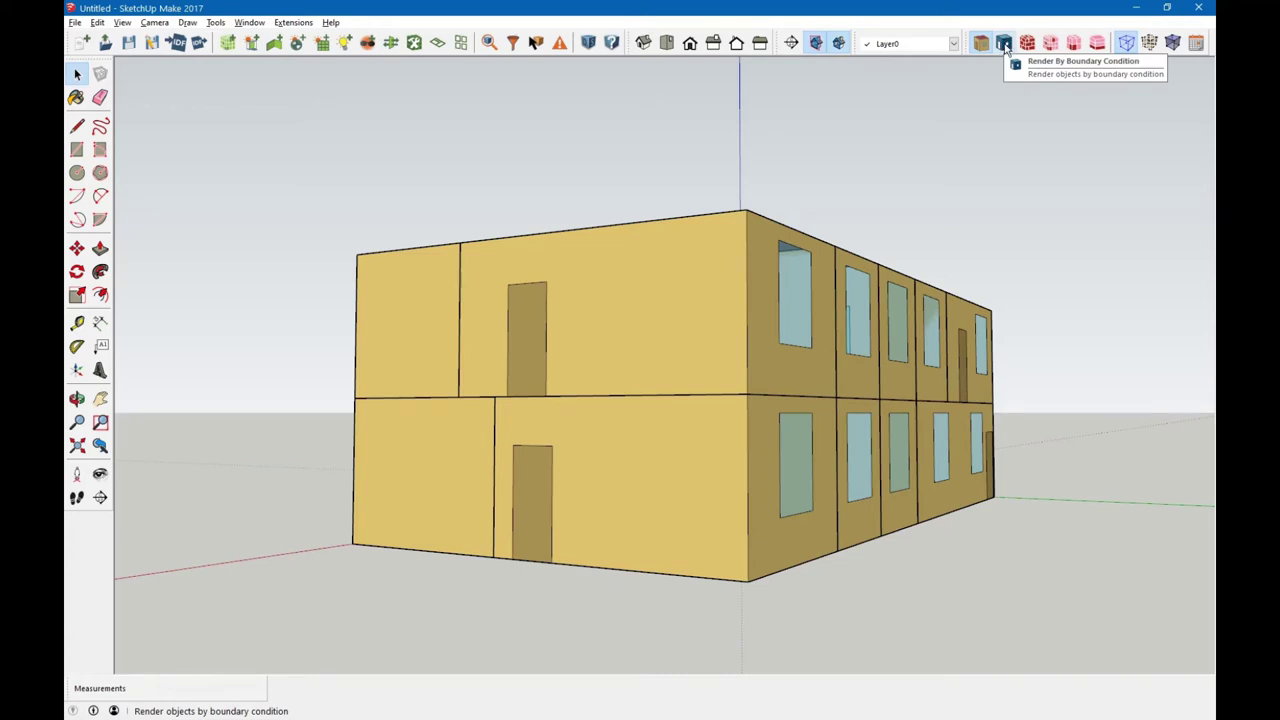
click(1005, 44)
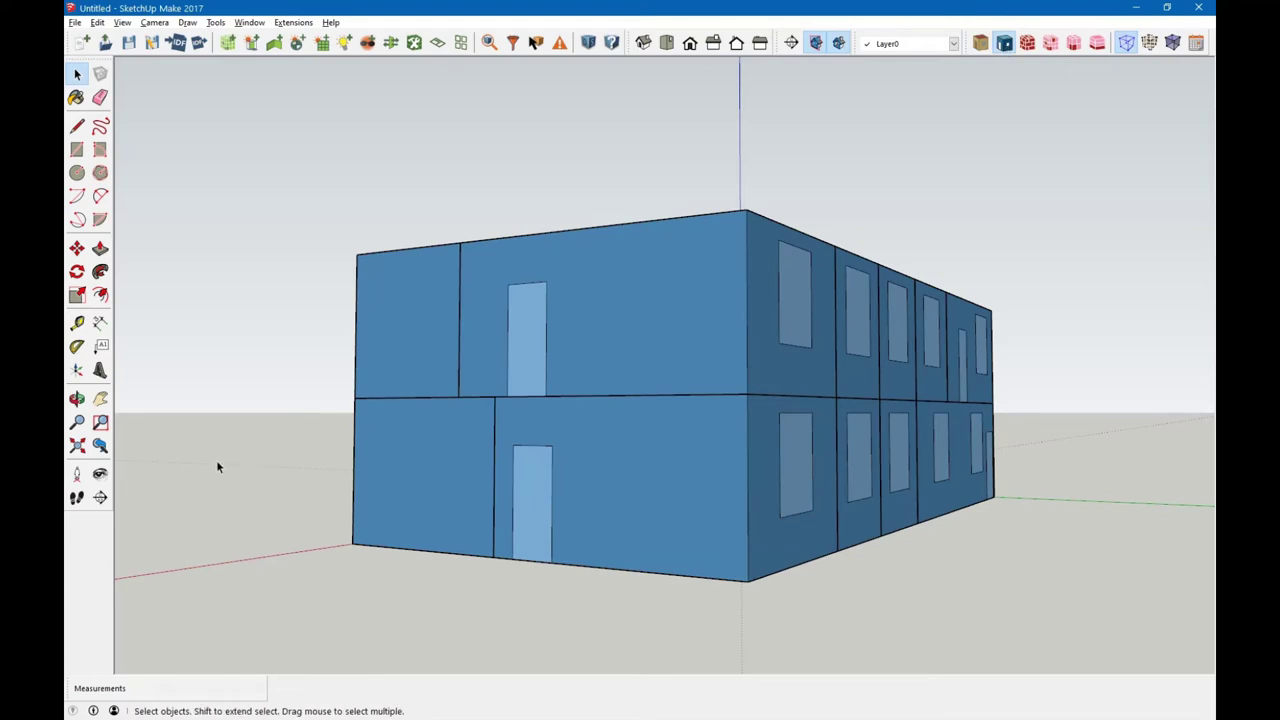
- Place a section plane on the front facade to expose the interior walls of both floors
click(100, 498)
click(628, 519)
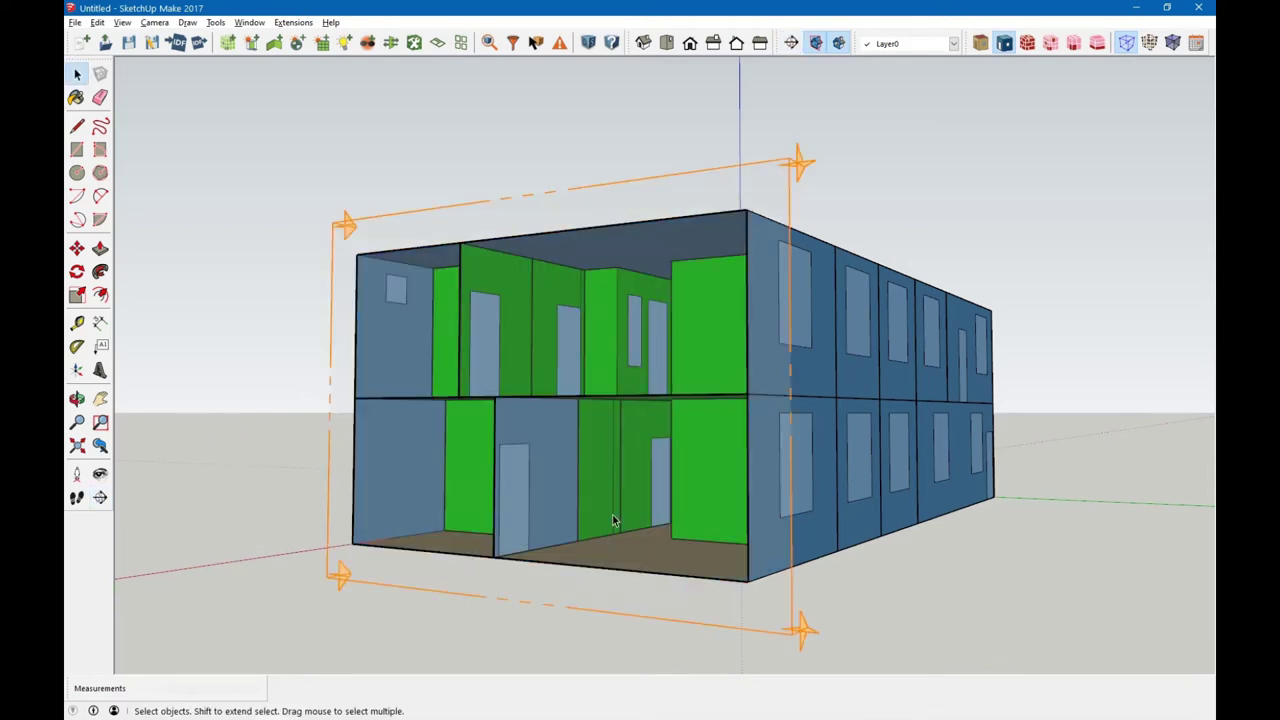
scroll(490, 525, up, 4)
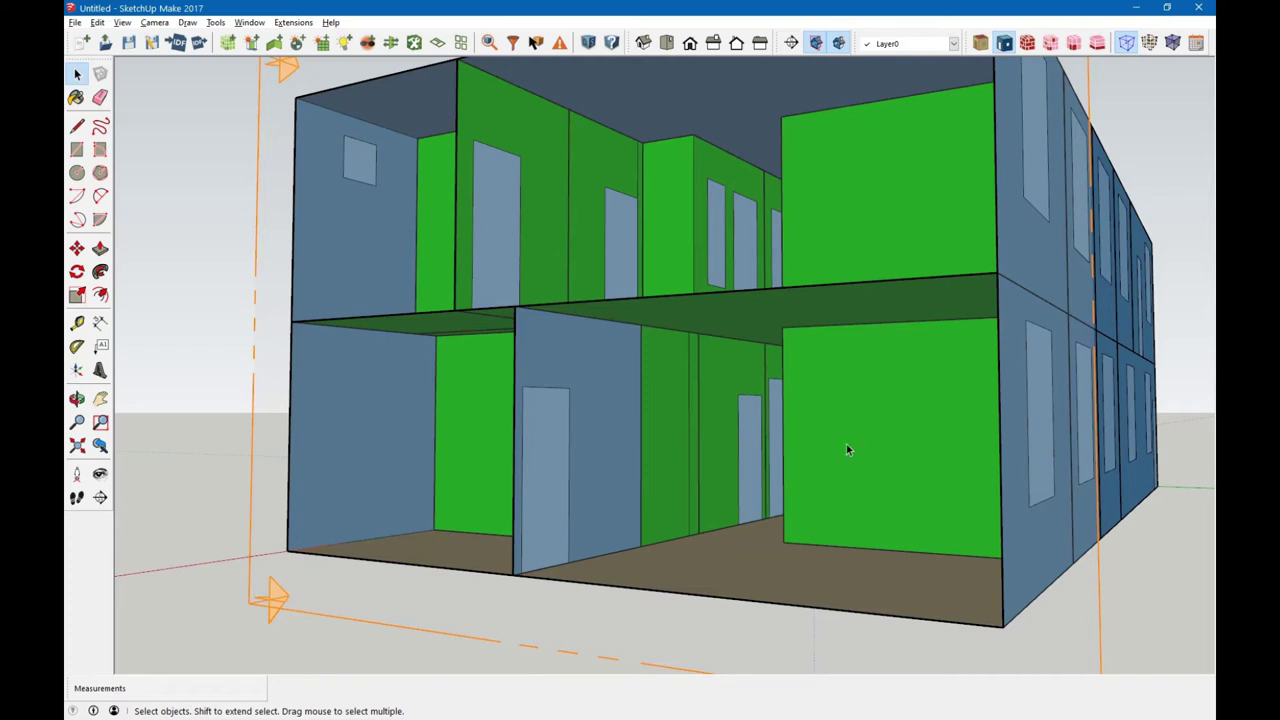
scroll(841, 450, down, 2)
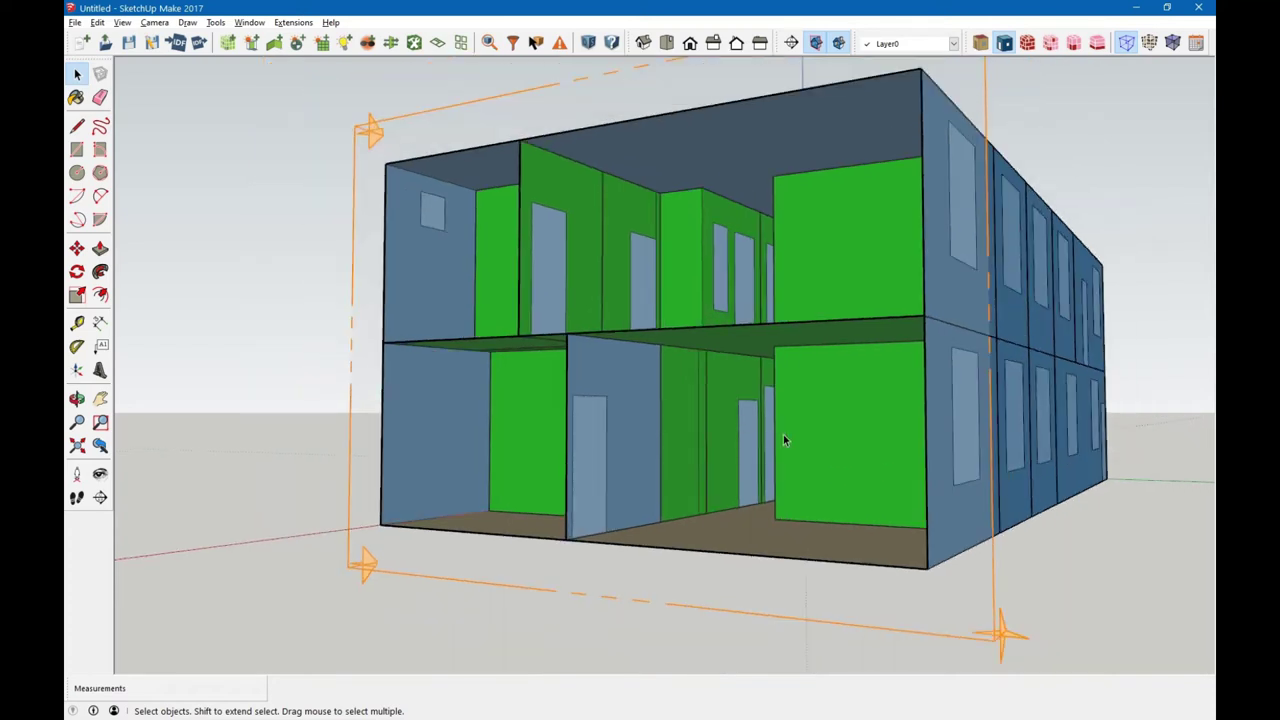
middle_drag(1065, 528, 986, 551)
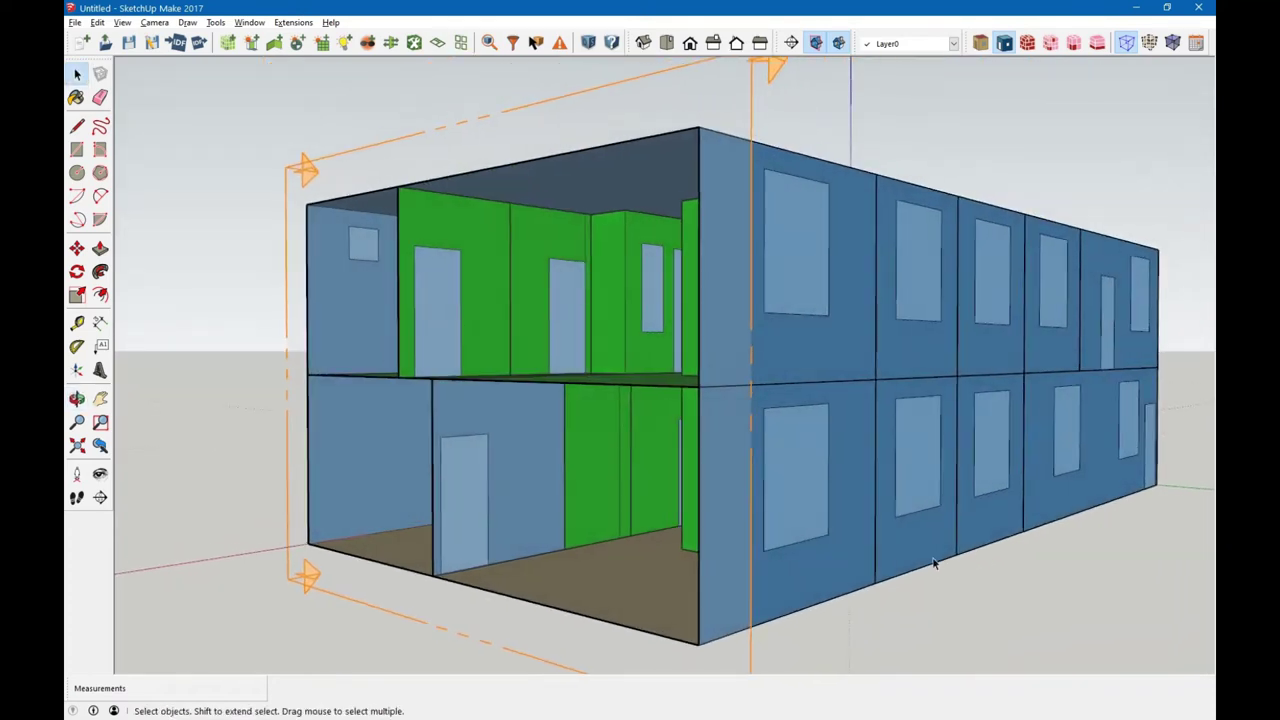
scroll(854, 540, up, 2)
middle_drag(850, 539, 894, 536)
scroll(894, 536, down, 3)
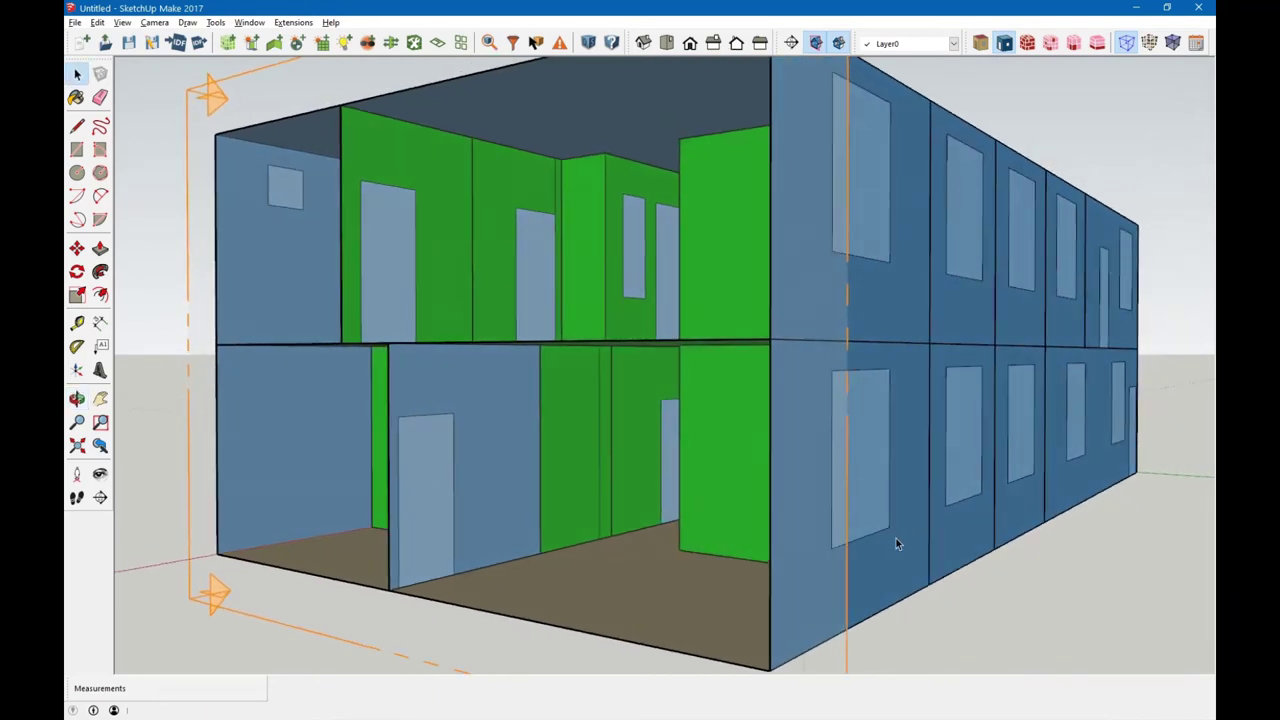
scroll(900, 545, up, 3)
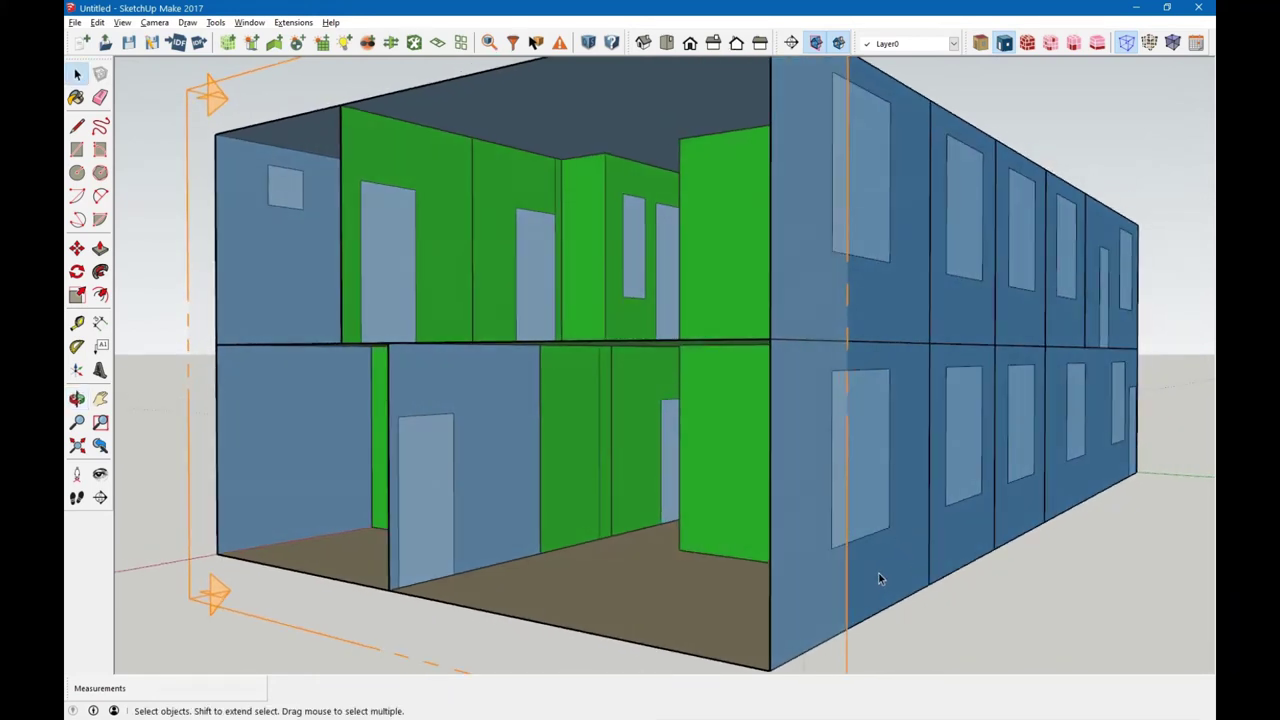
- Open the ground-floor corner open office and the adjacent office in turn to examine their shared interior wall
double_click(880, 578)
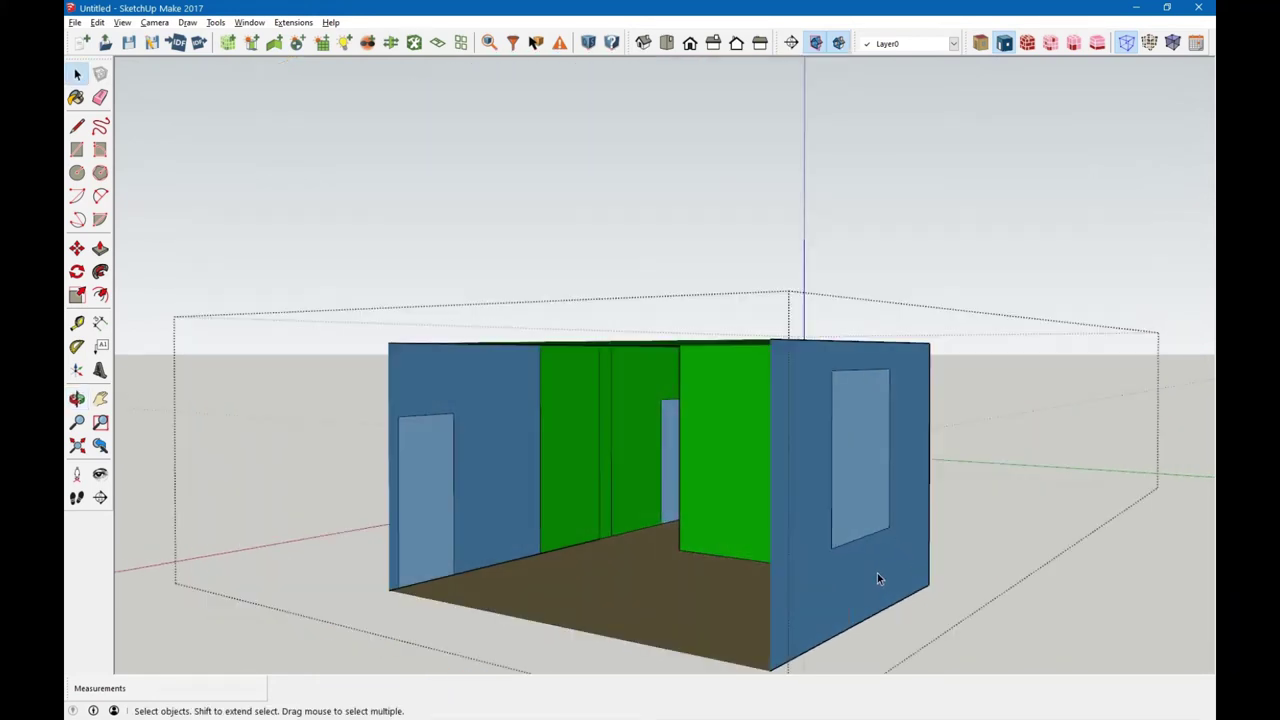
click(720, 488)
click(1066, 610)
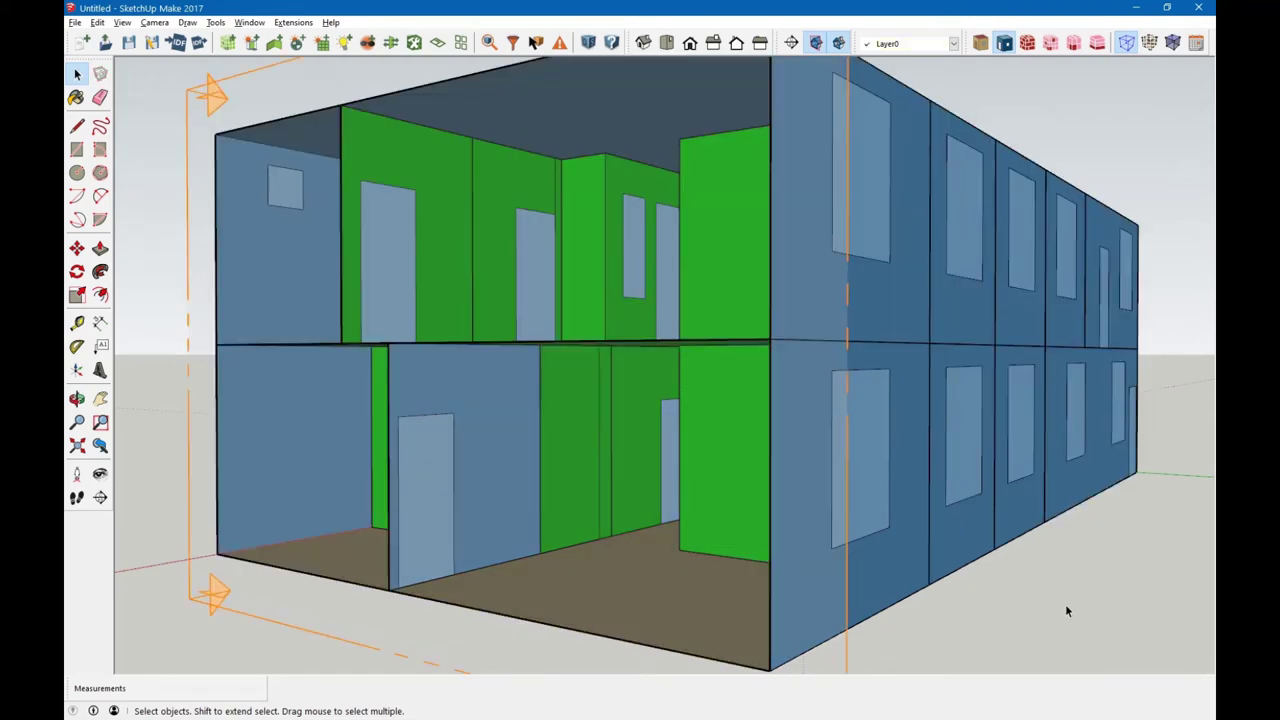
double_click(966, 545)
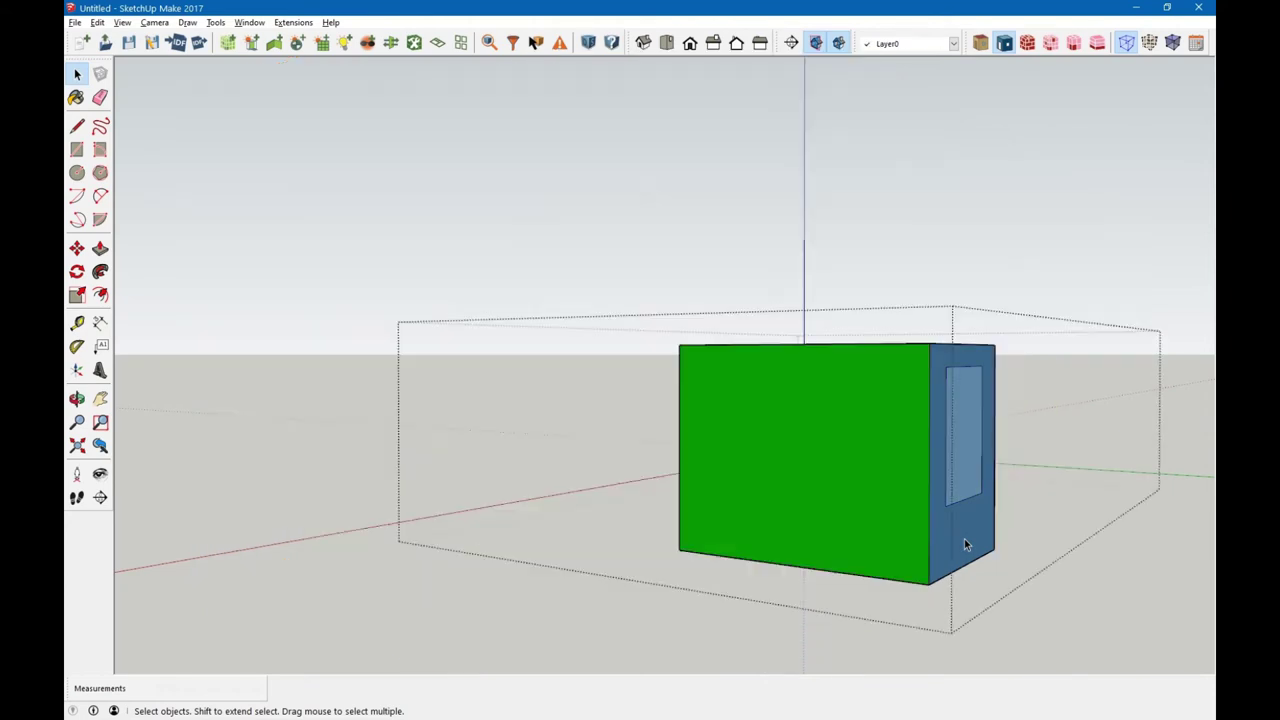
click(802, 495)
click(1086, 614)
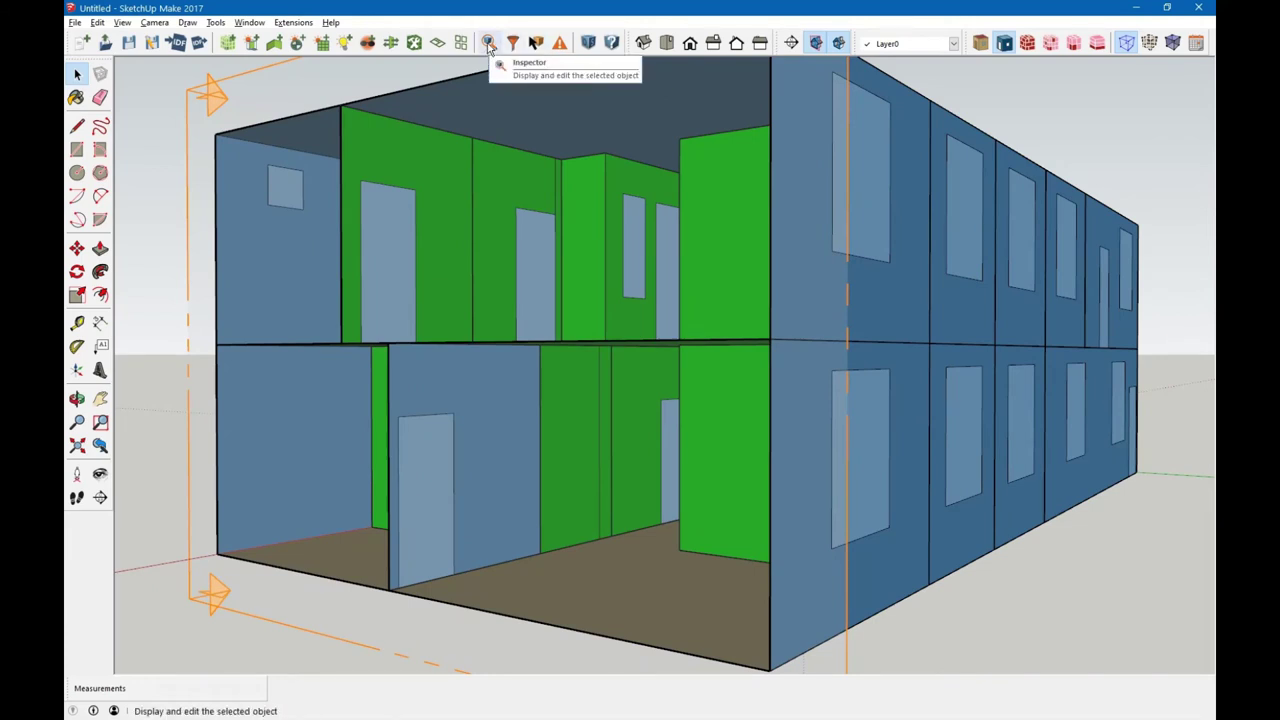
- Open the OpenStudio Inspector and resize it so that it sits beside the model
click(489, 44)
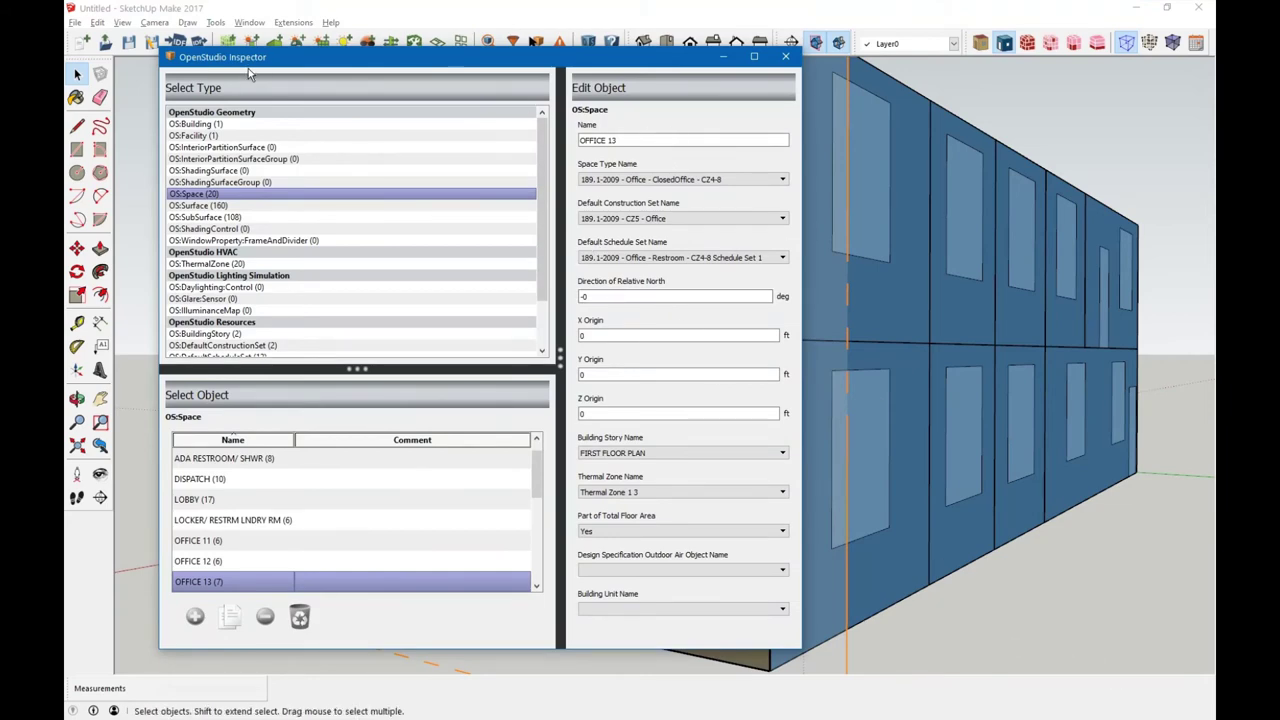
drag(401, 62, 310, 49)
drag(713, 603, 462, 560)
drag(315, 460, 236, 466)
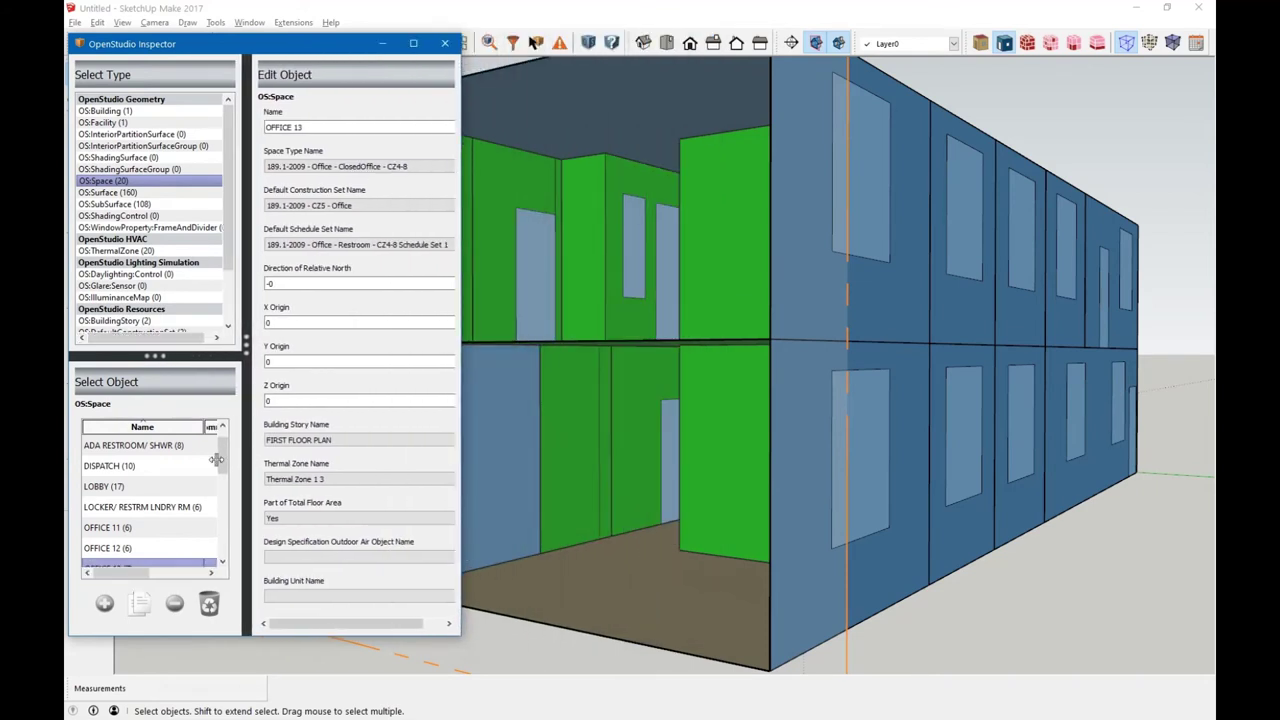
- Inspect the name and outside boundary condition object of the open office's wall shared with OFFICE 13
double_click(743, 612)
click(726, 490)
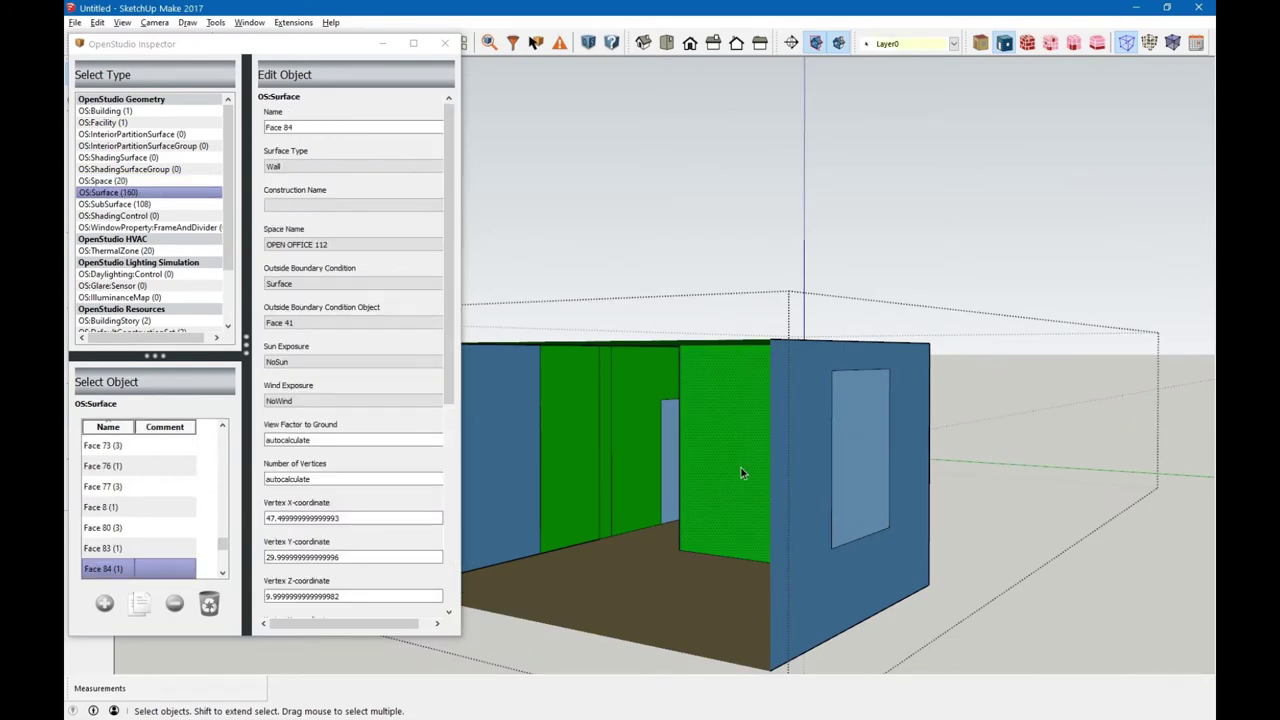
click(331, 128)
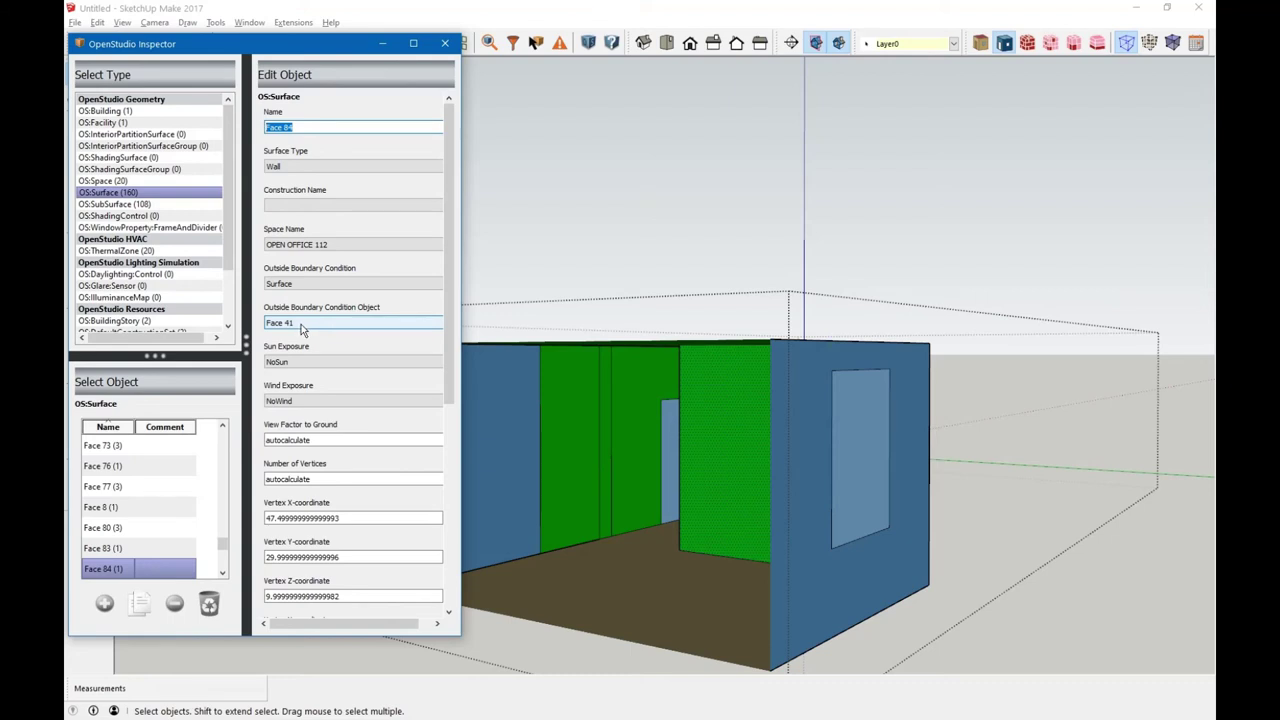
- Inspect the same shared wall from inside OFFICE 13, checking its name and outside boundary condition object
click(1029, 609)
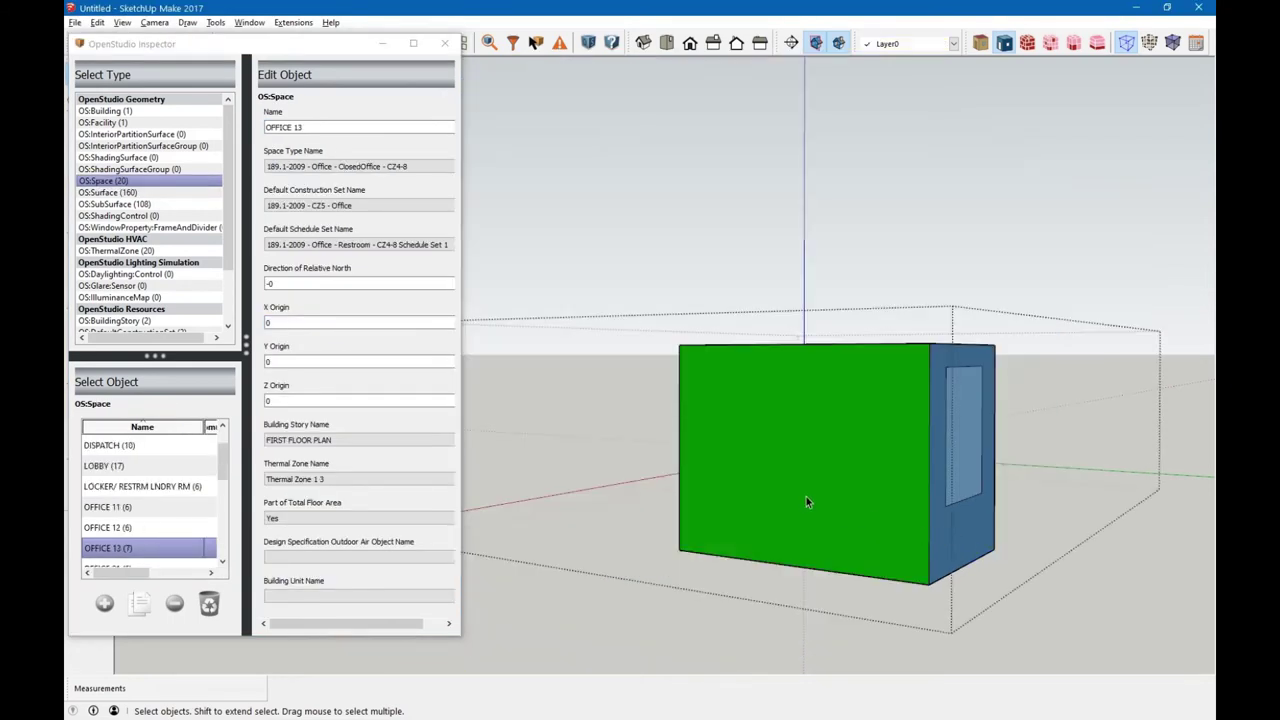
click(797, 492)
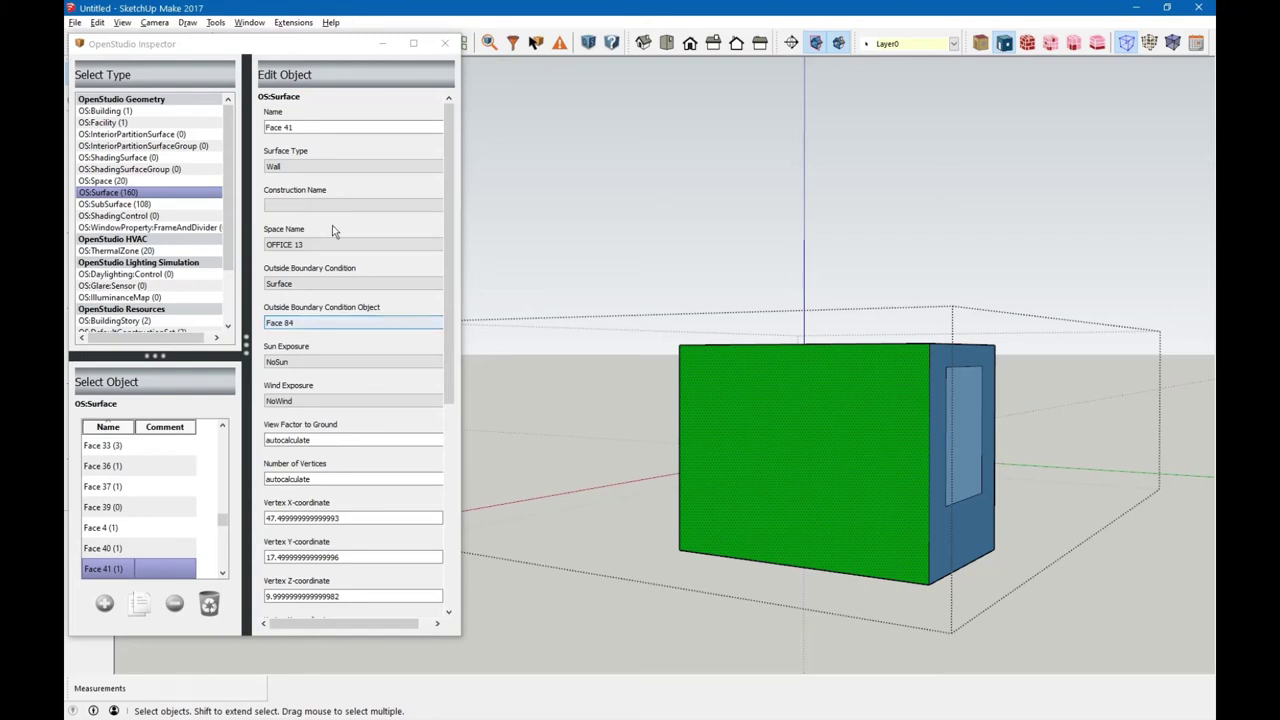
click(322, 127)
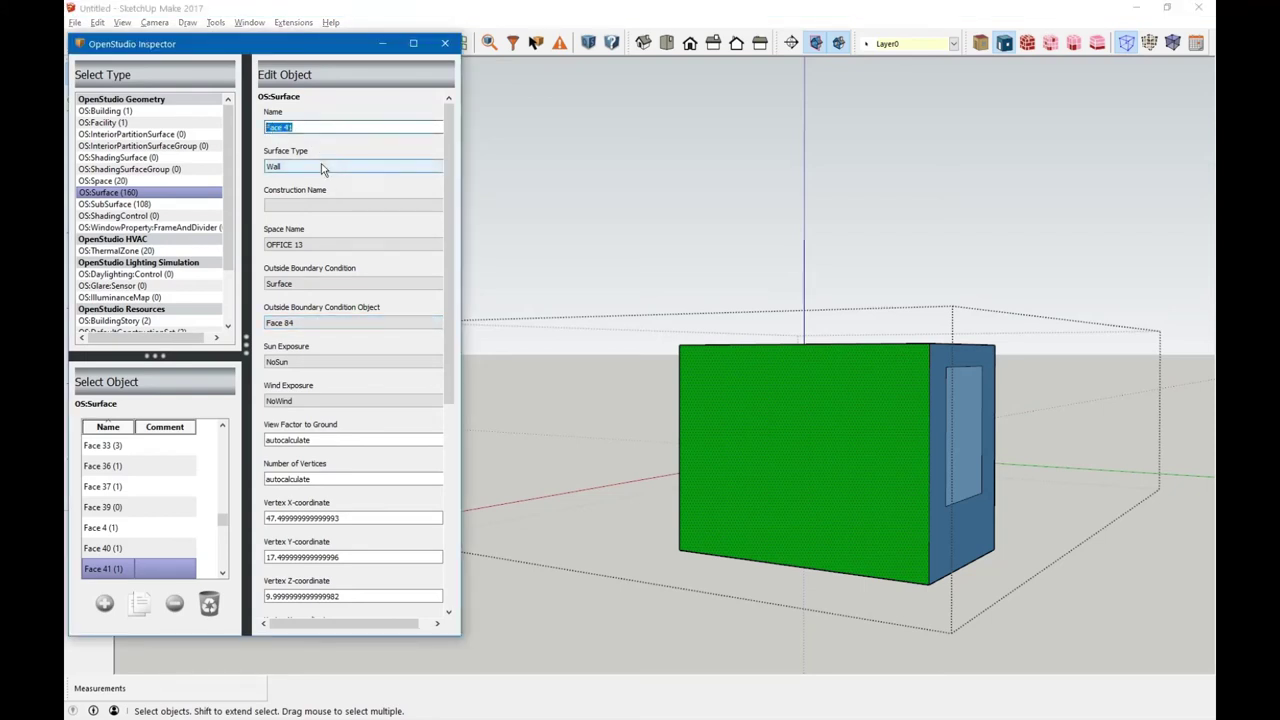
click(1129, 592)
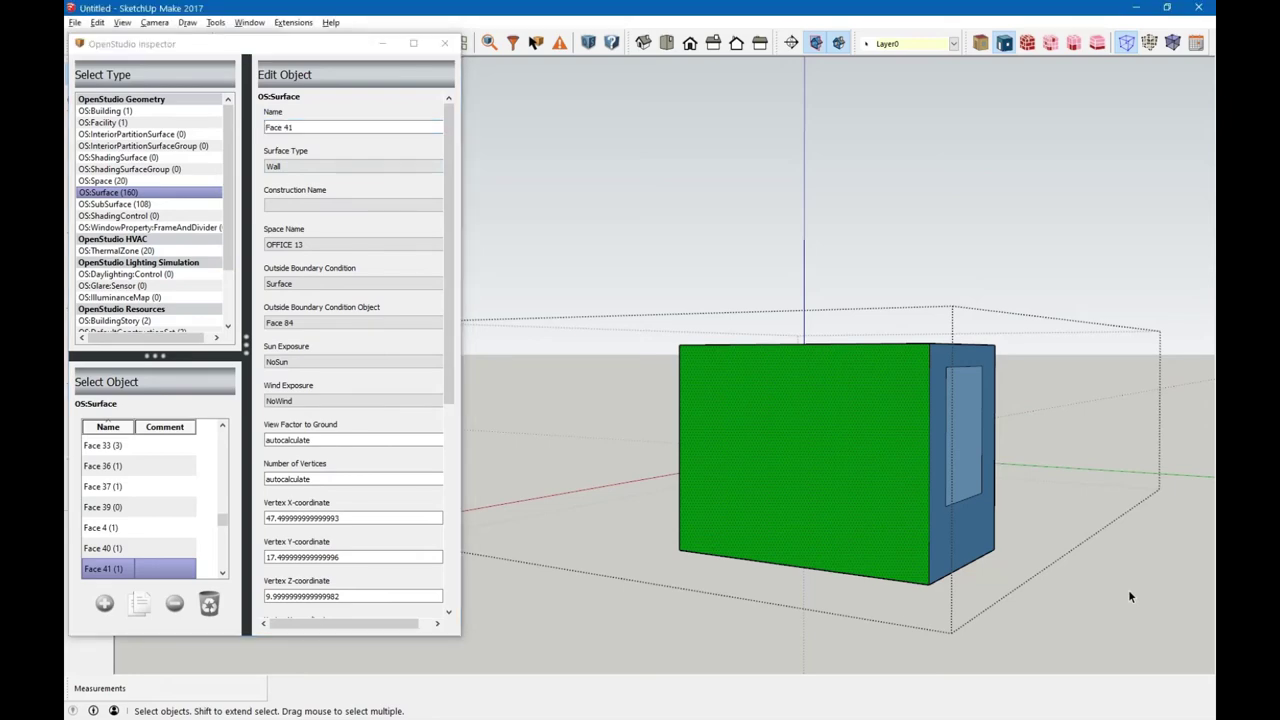
click(1129, 592)
- Inspect the name and boundary condition of the blue wall with the door inside OPEN OFFICE 112
middle_drag(1130, 596, 1099, 572)
scroll(655, 590, up, 5)
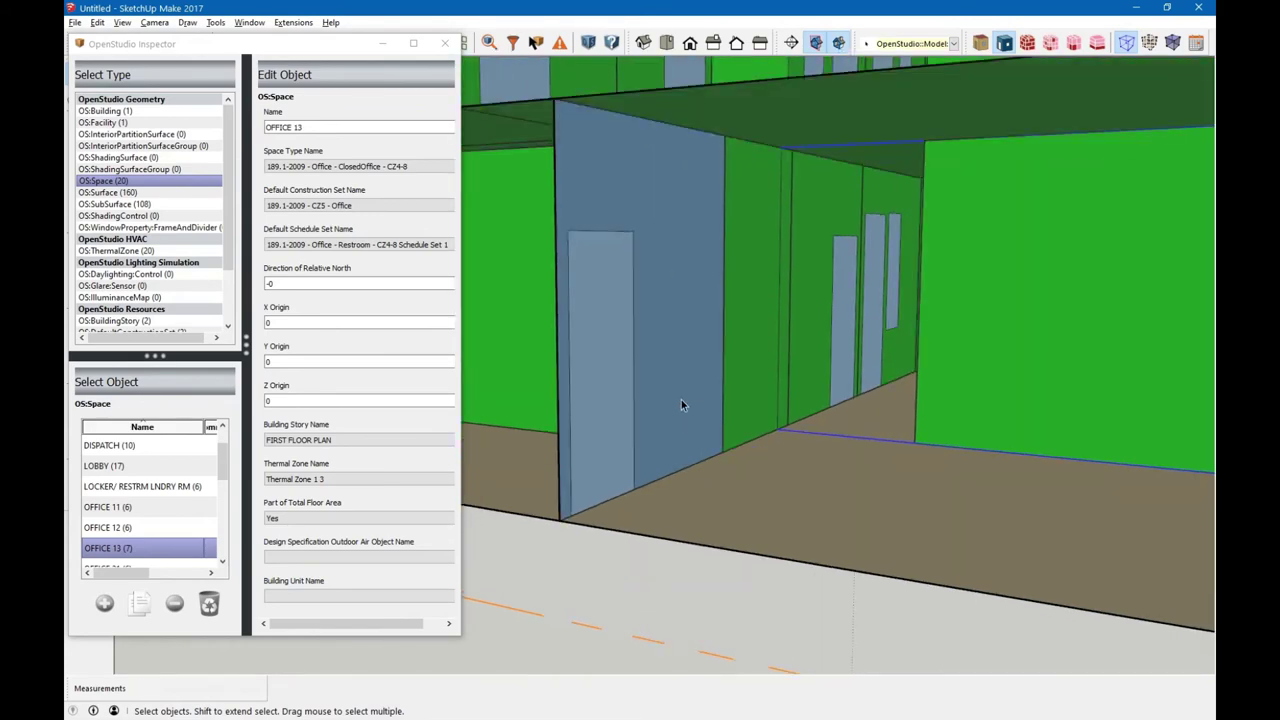
middle_drag(664, 413, 822, 420)
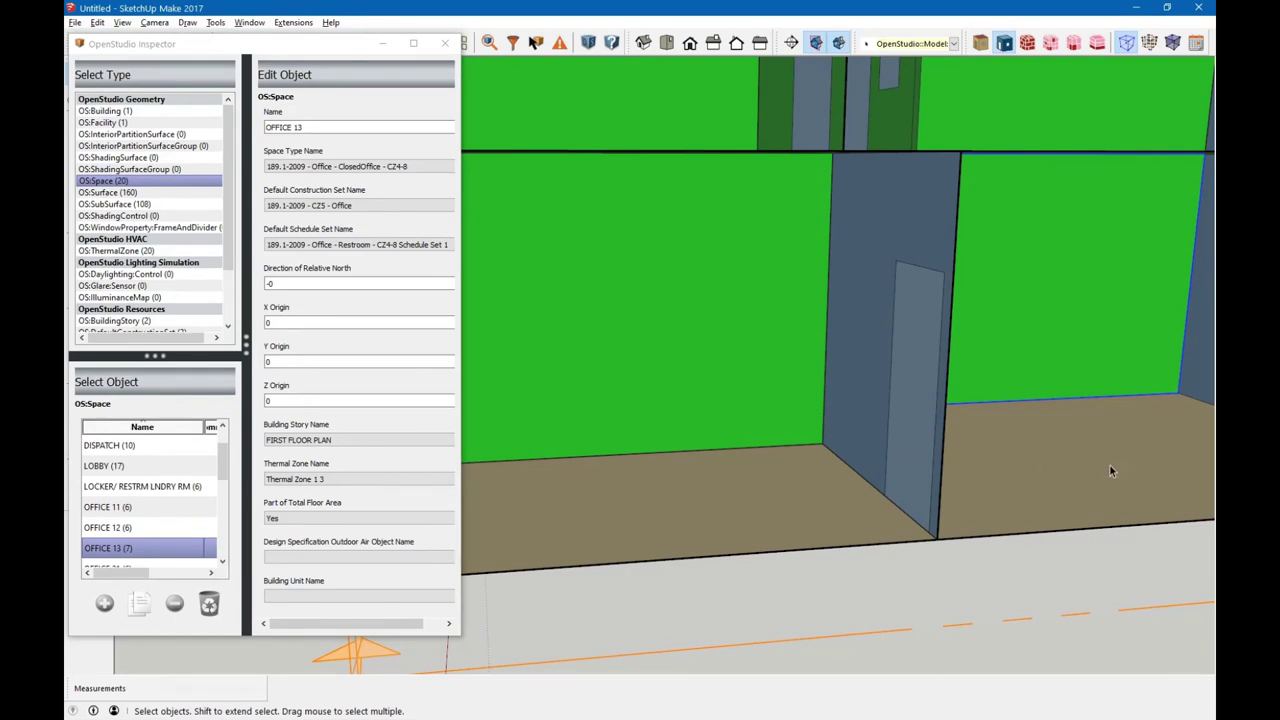
middle_drag(1109, 464, 863, 463)
scroll(860, 480, up, 2)
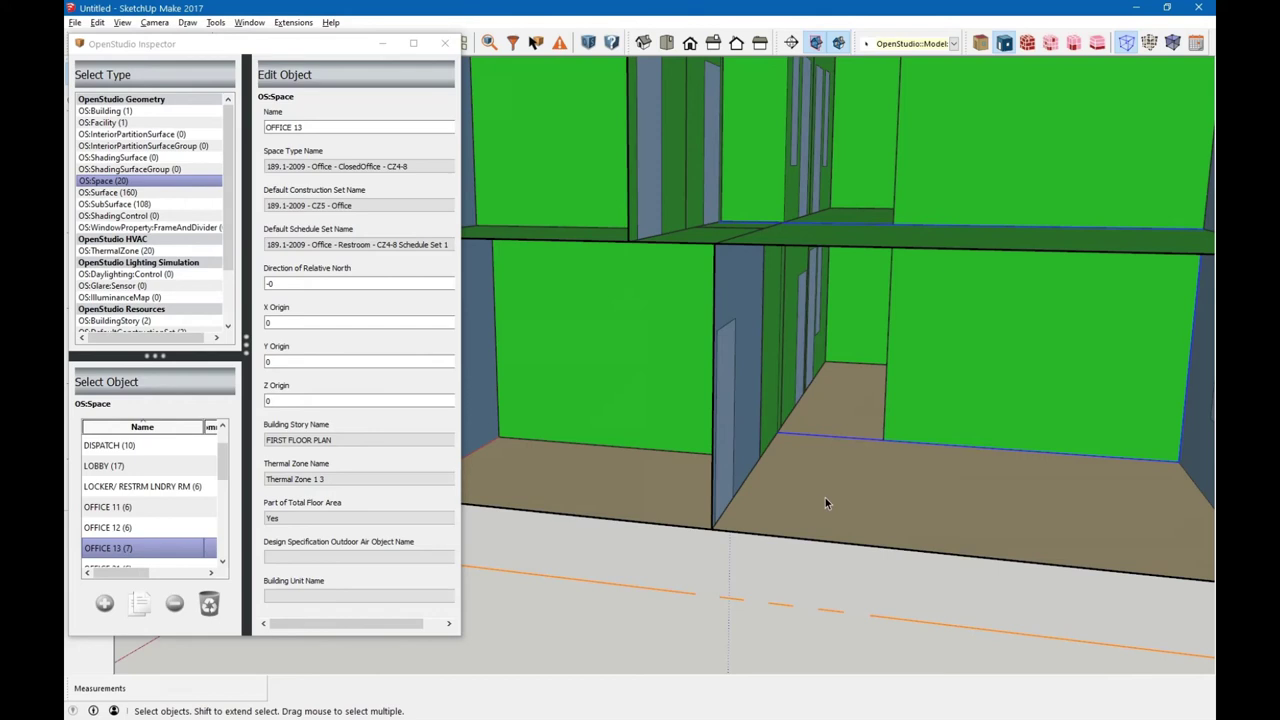
double_click(821, 509)
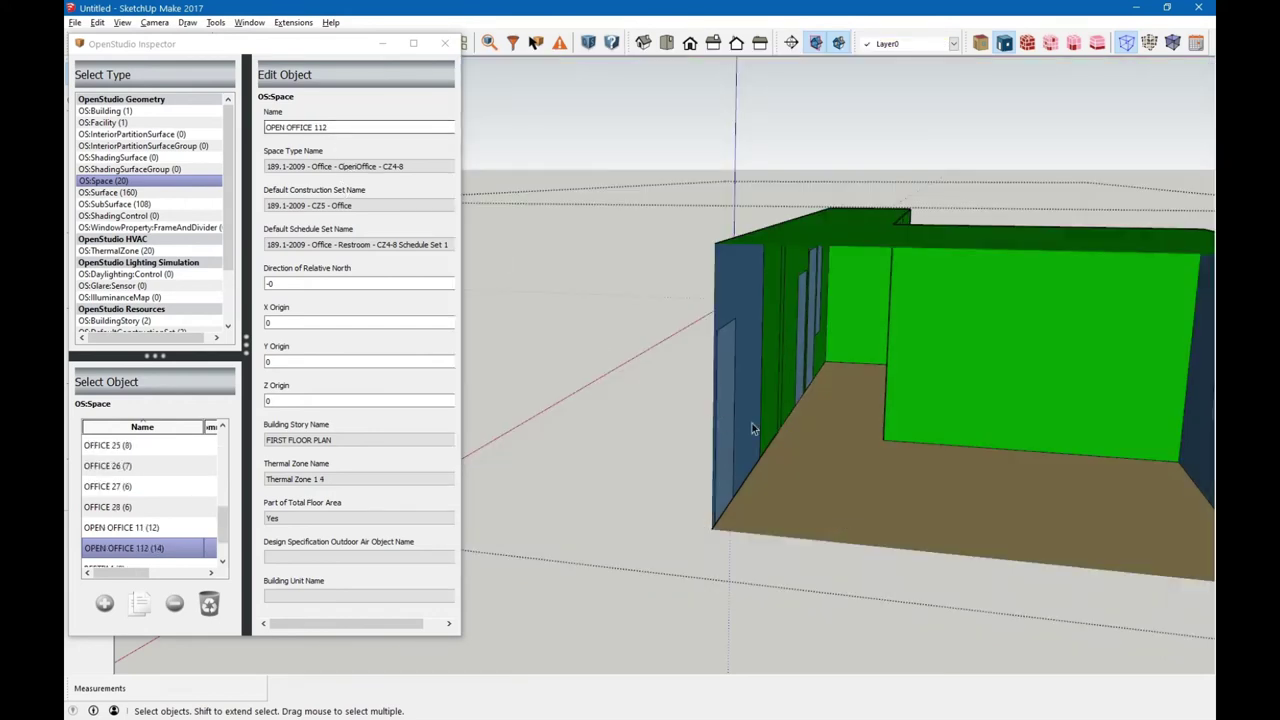
middle_drag(828, 444, 806, 460)
scroll(641, 403, up, 4)
click(684, 371)
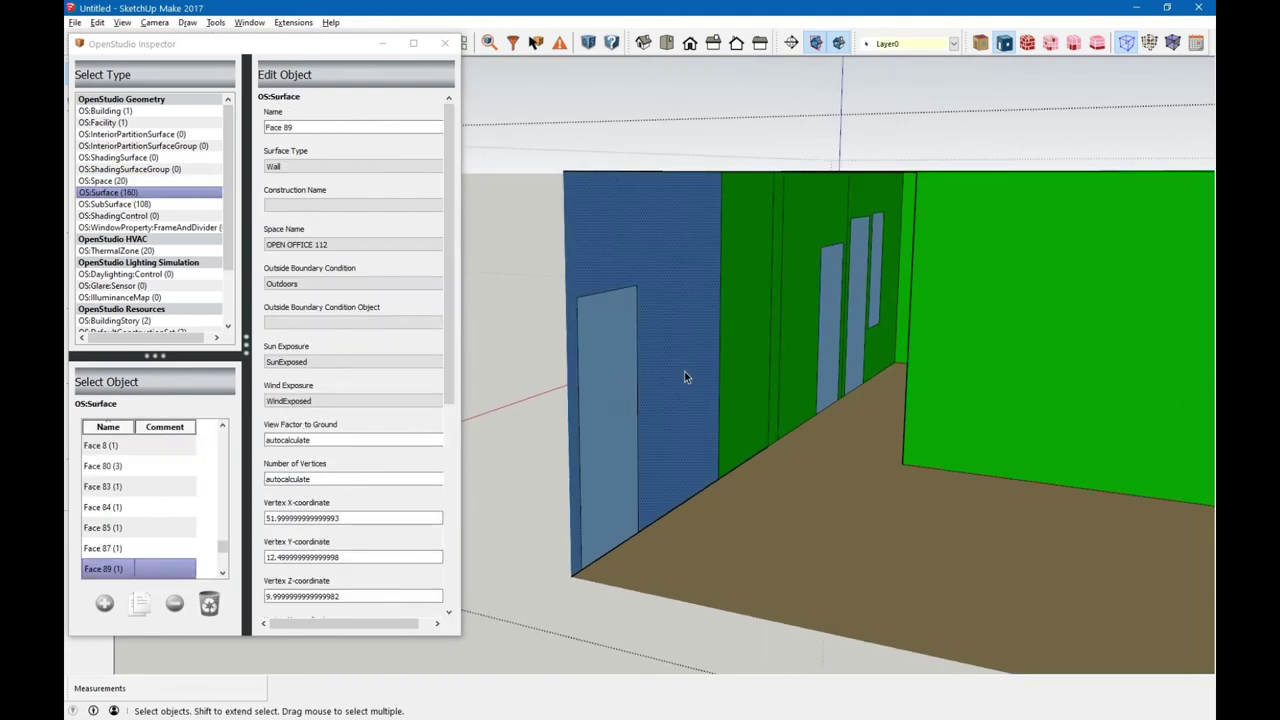
click(300, 127)
triple_click(300, 127)
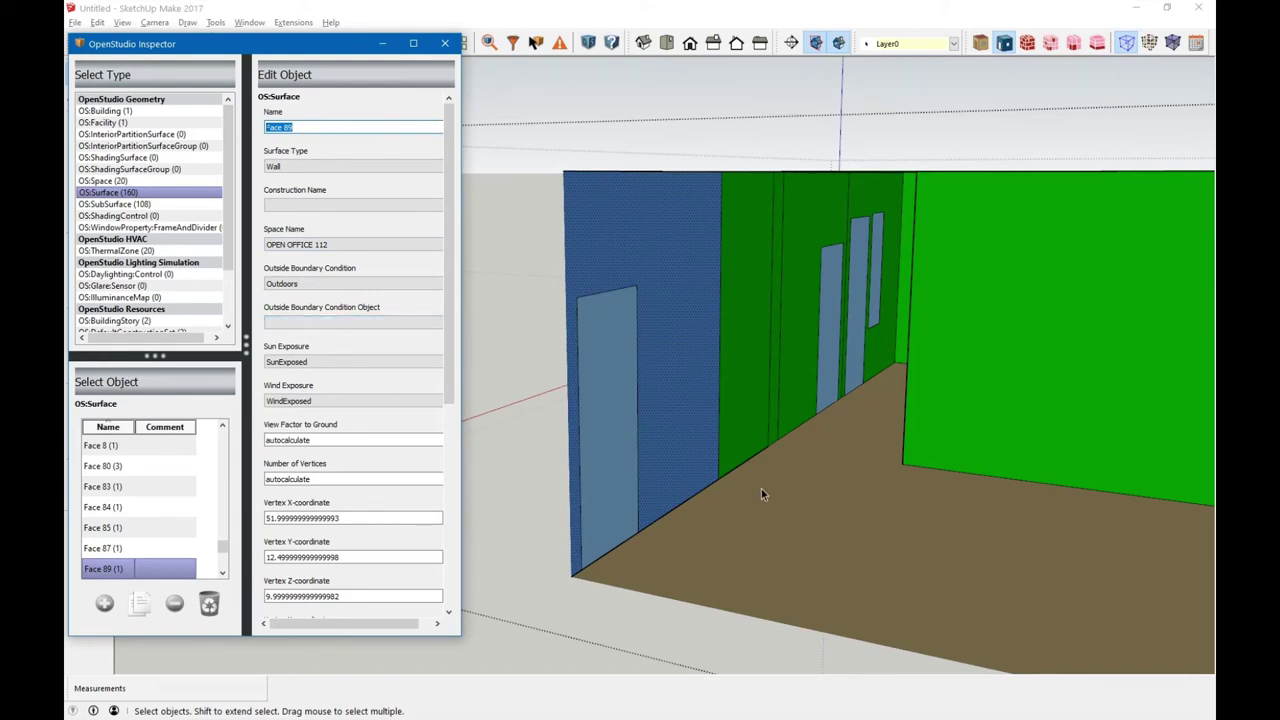
scroll(823, 430, down, 3)
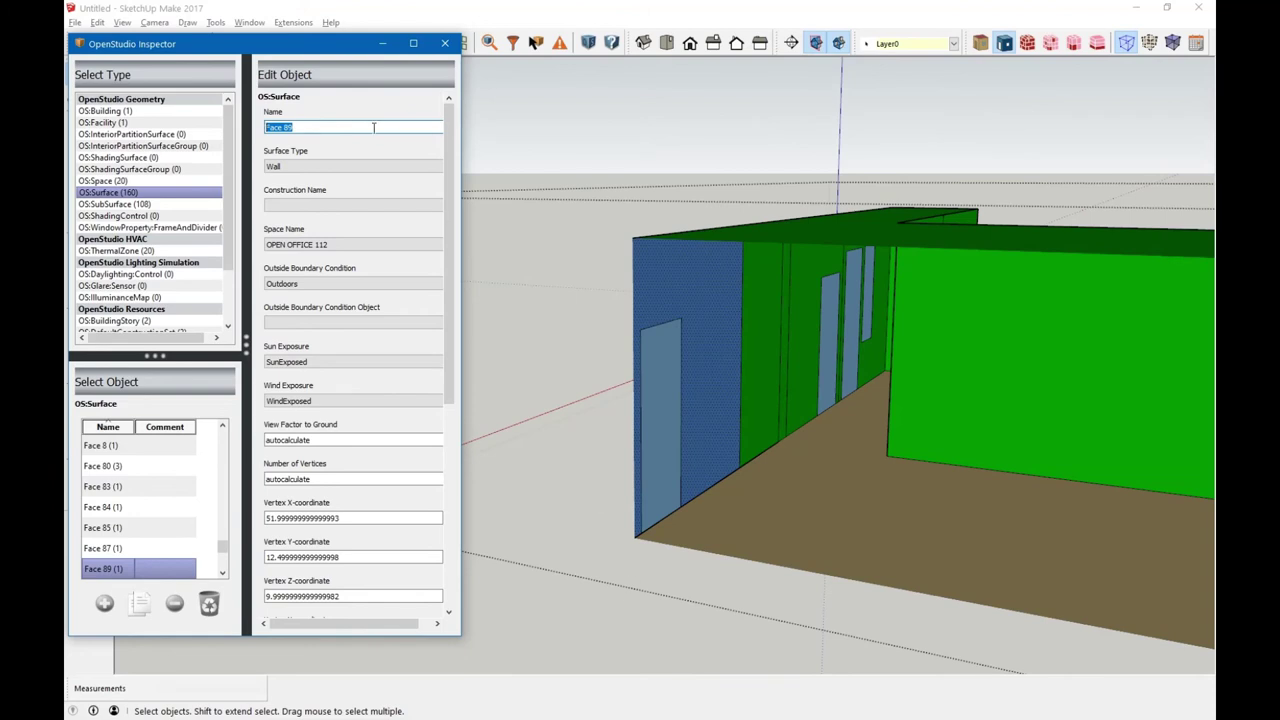
click(634, 619)
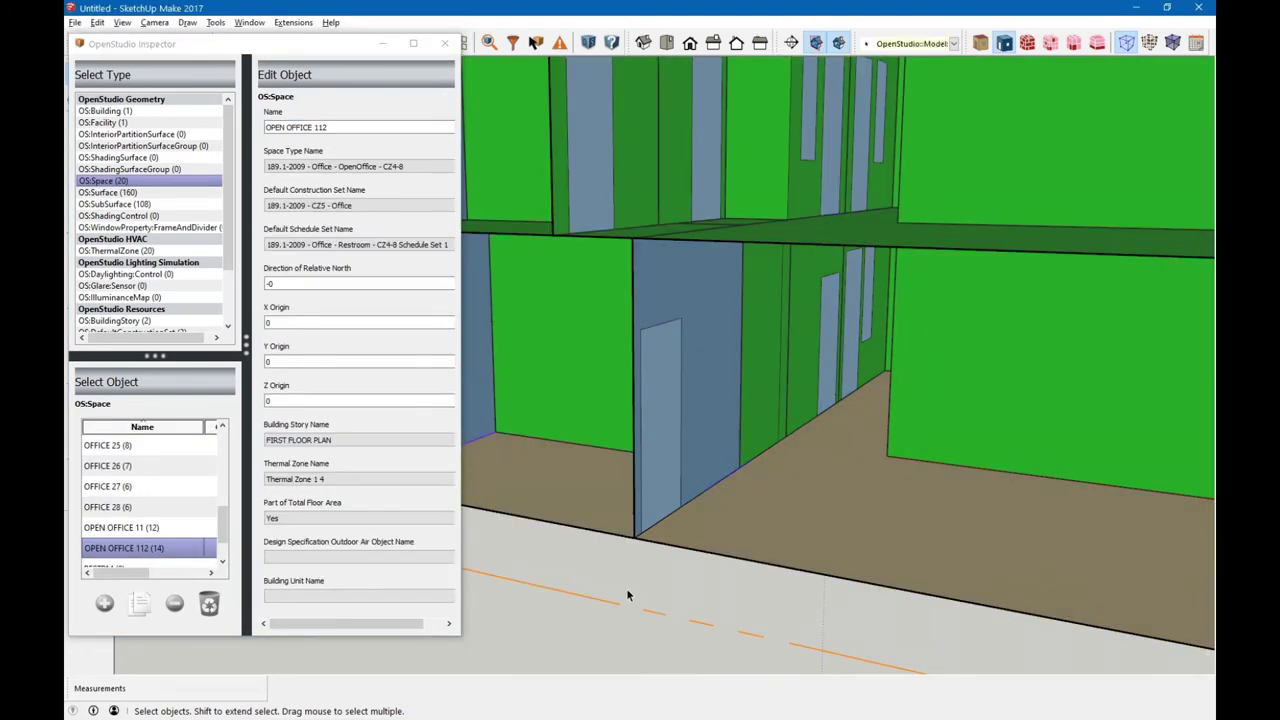
- Set the outside boundary condition object of the ADA RESTROOM/ SHWR wall with the door to Face 89
double_click(570, 483)
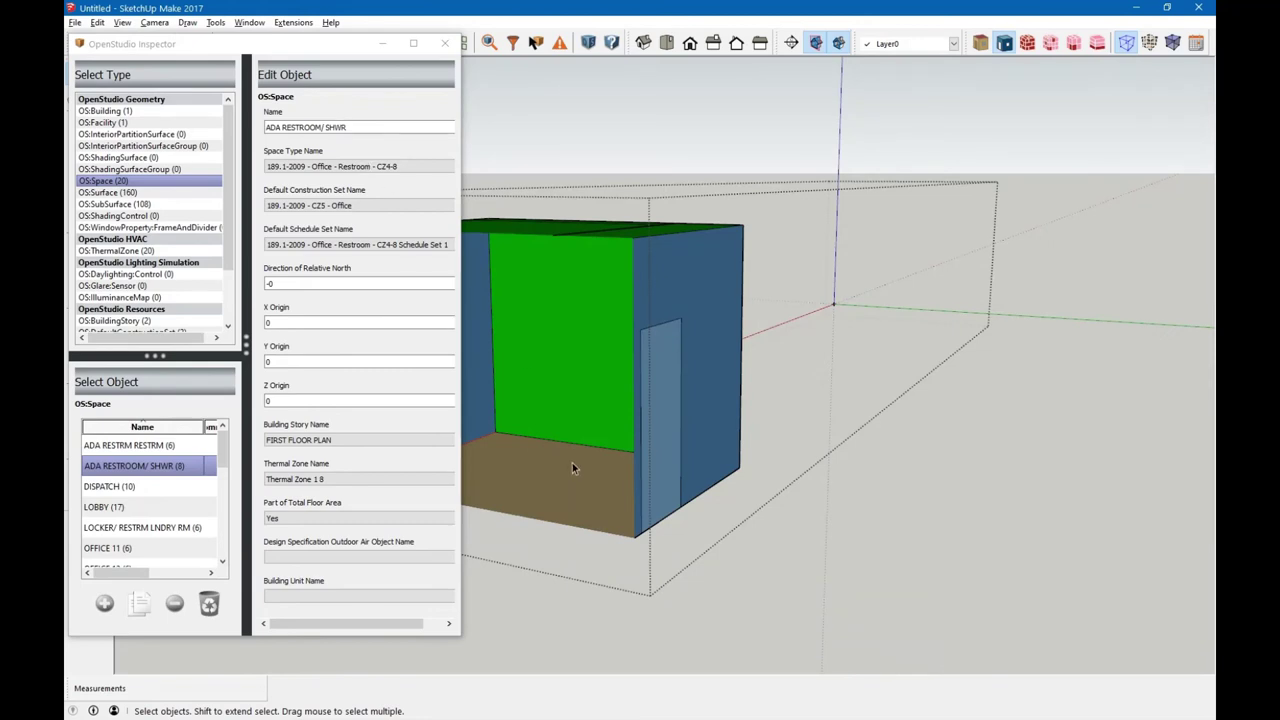
click(706, 422)
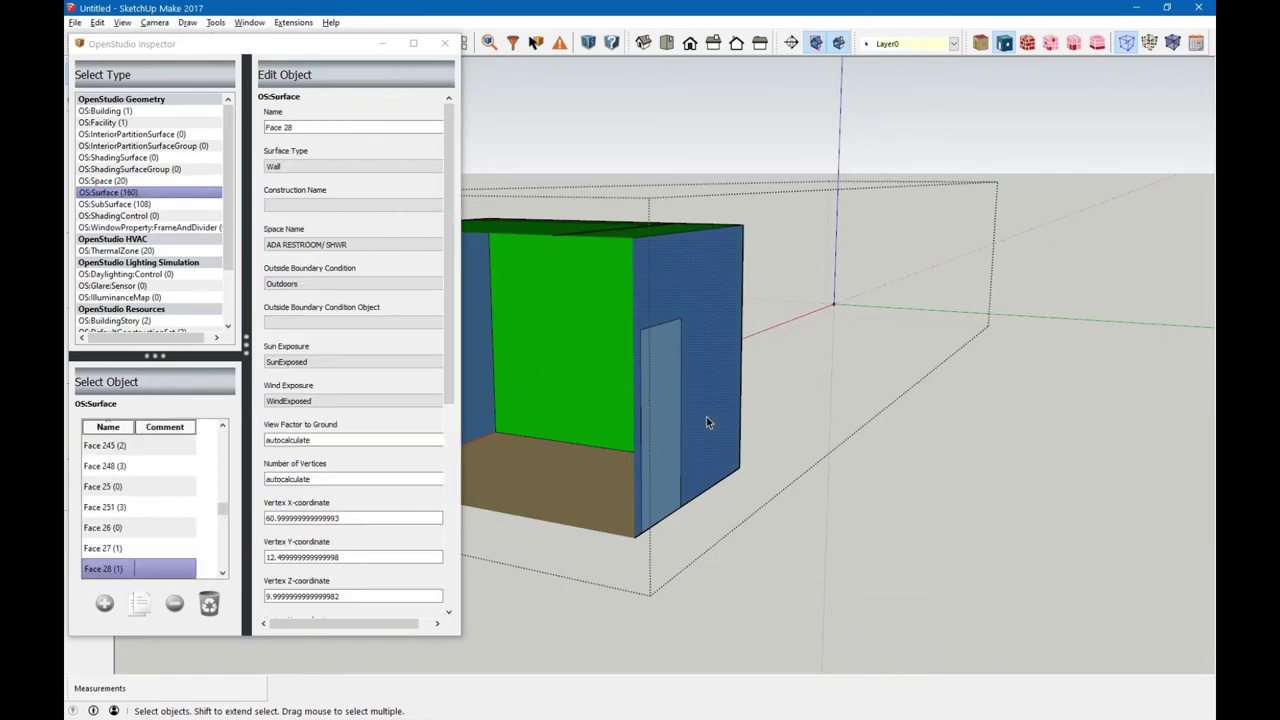
click(311, 127)
click(403, 322)
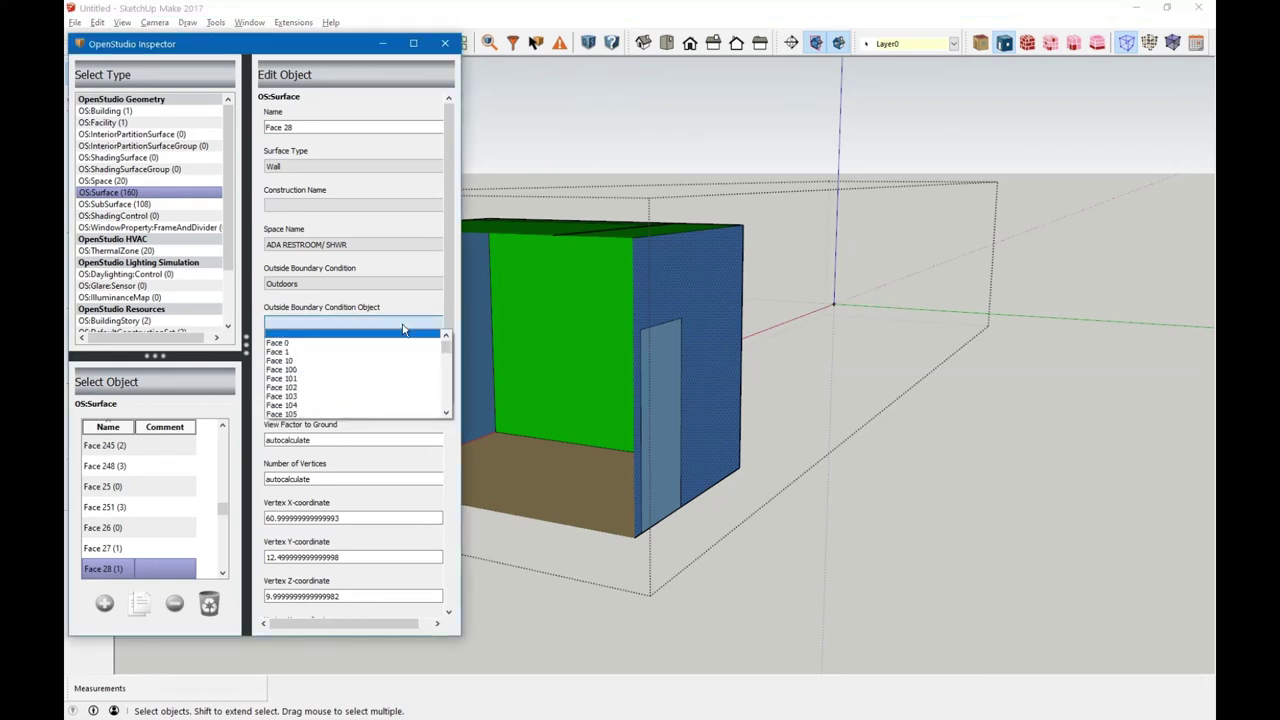
drag(446, 343, 449, 403)
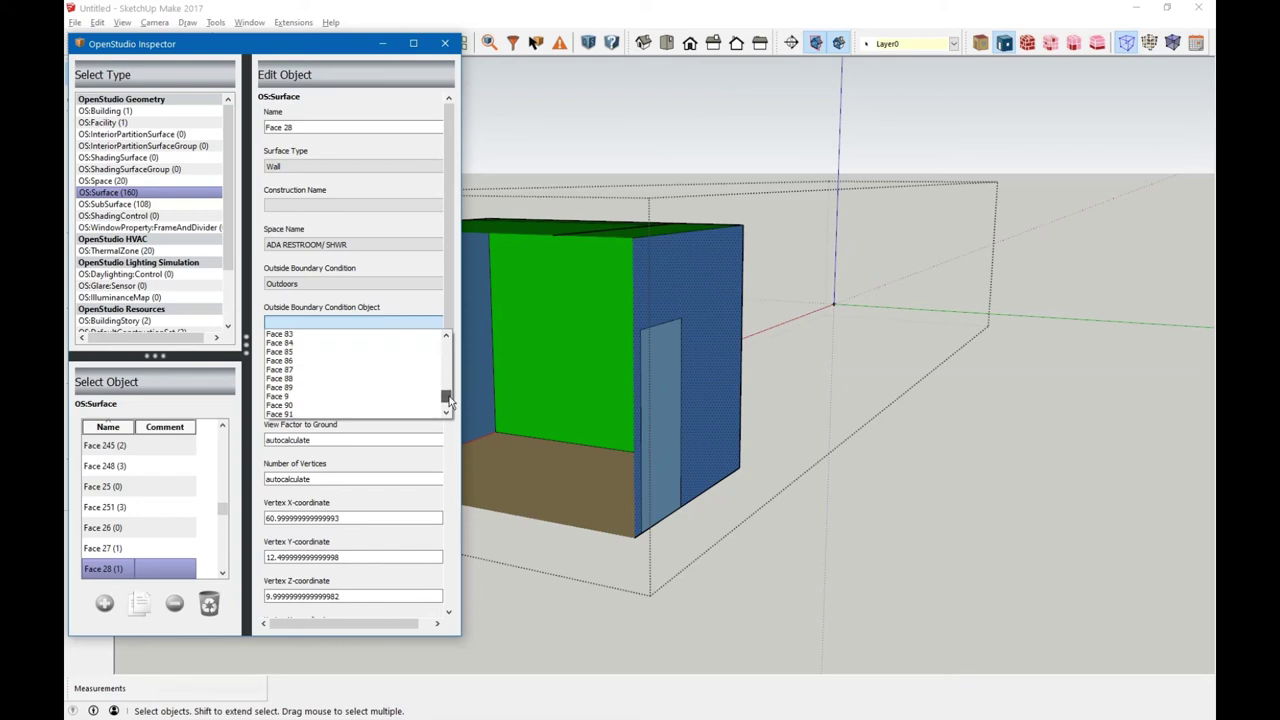
click(392, 388)
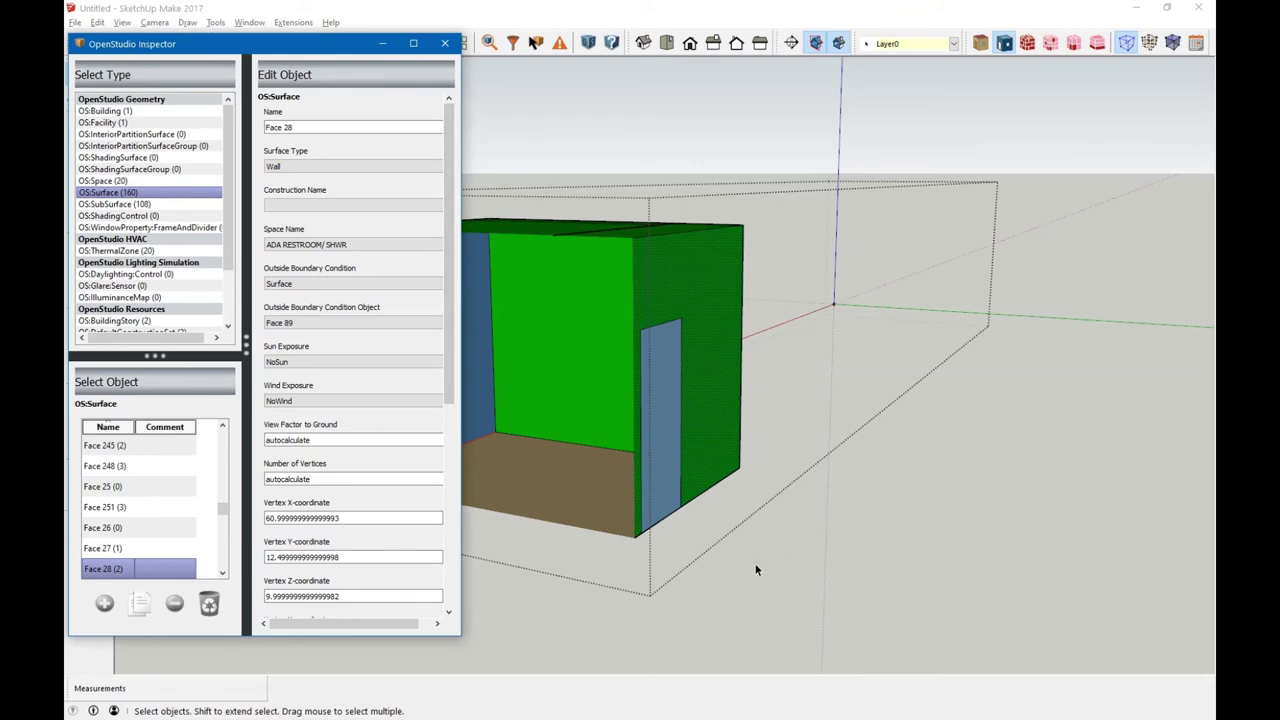
- Check the boundary condition object of the matched door wall from both OPEN OFFICE 112 and ADA RESTROOM/ SHWR
click(546, 591)
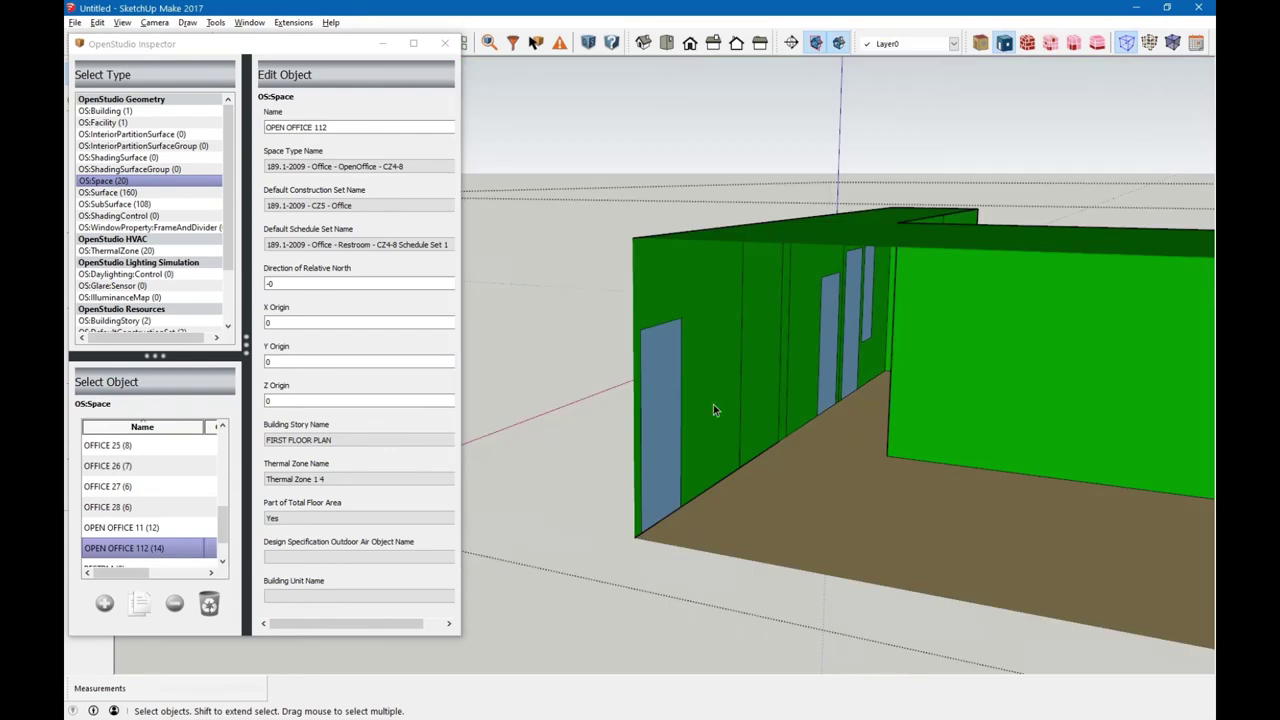
click(713, 405)
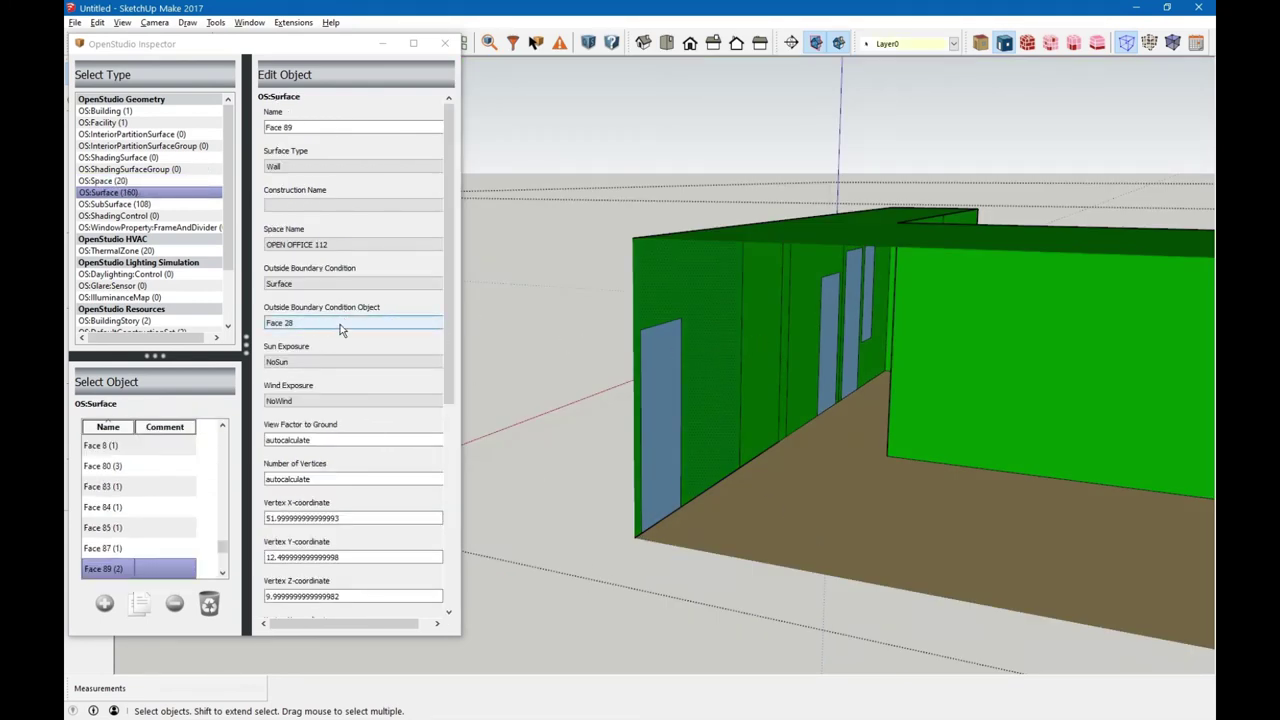
click(556, 596)
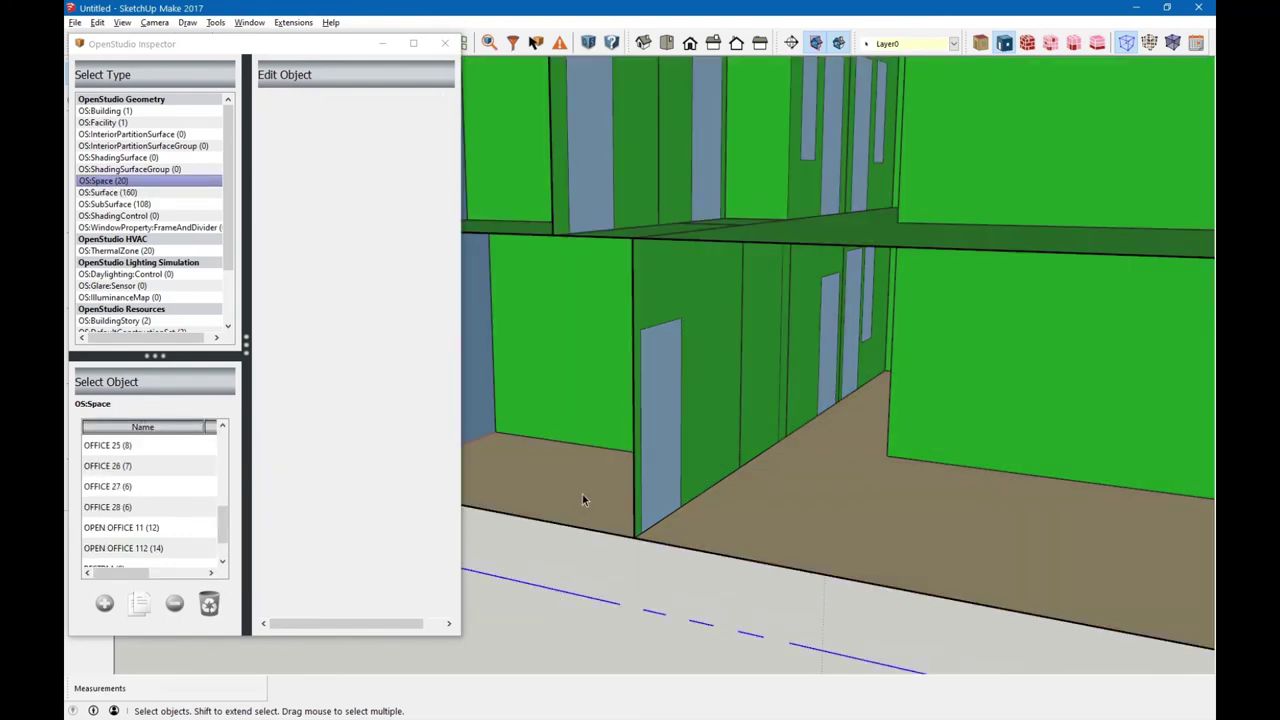
double_click(582, 494)
click(703, 374)
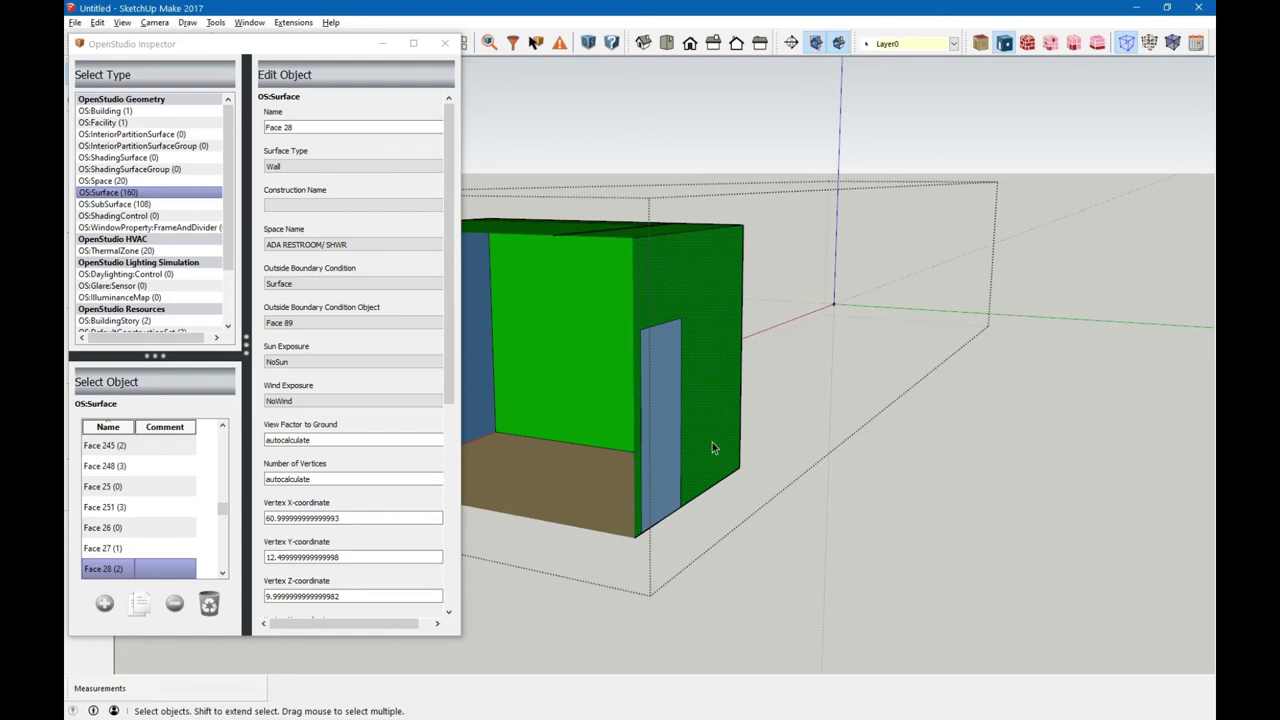
- Inspect the name and outside boundary condition object of the door in the ADA RESTROOM/ SHWR shared wall from inside OPEN OFFICE 112
click(529, 622)
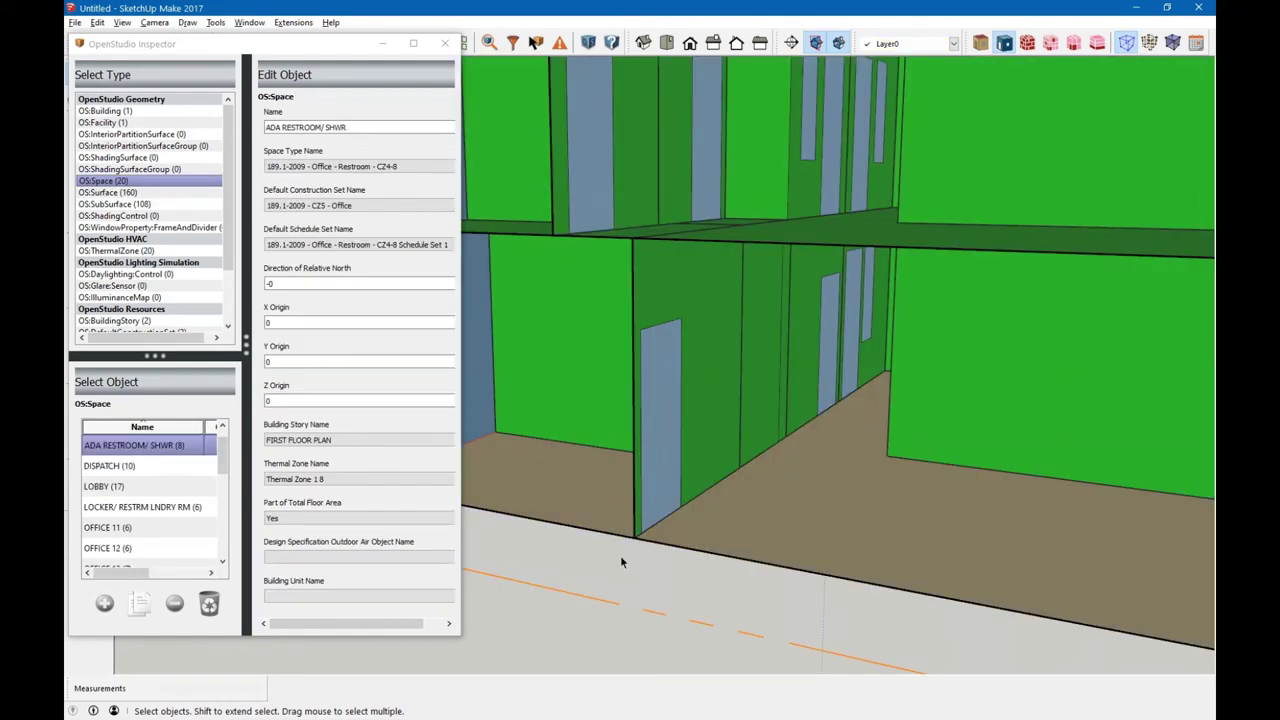
scroll(662, 465, down, 3)
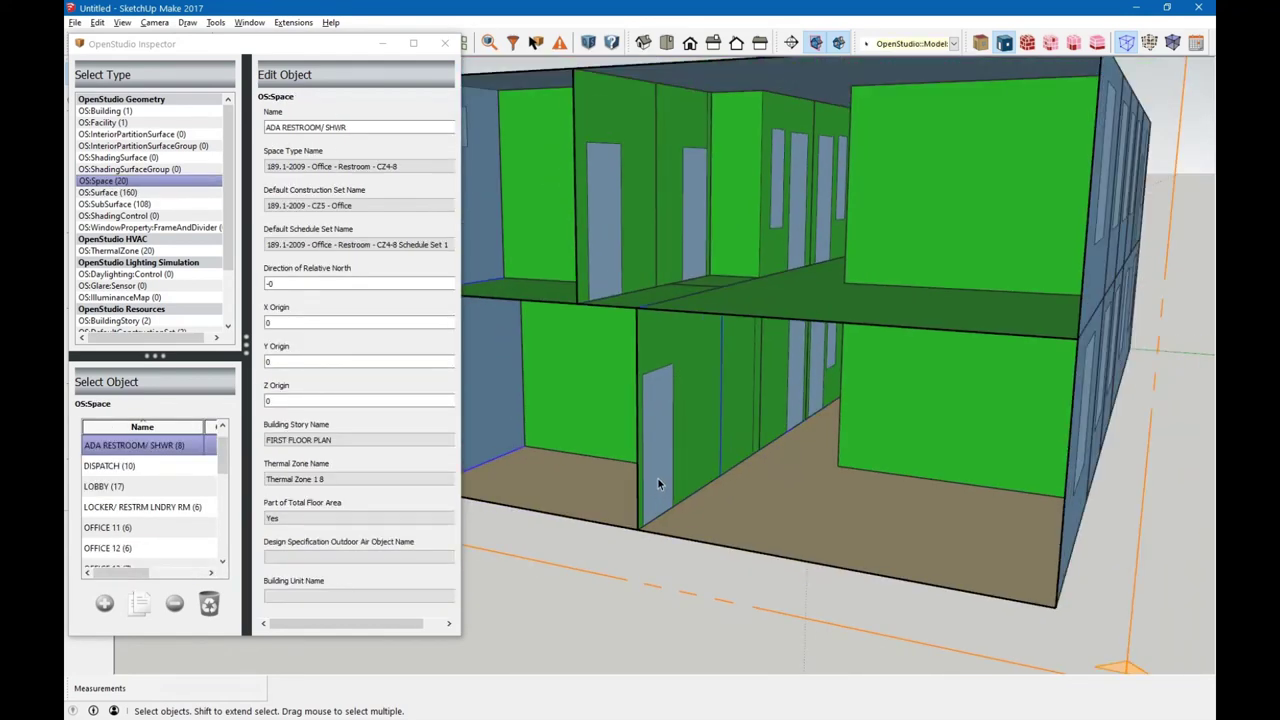
scroll(657, 477, up, 3)
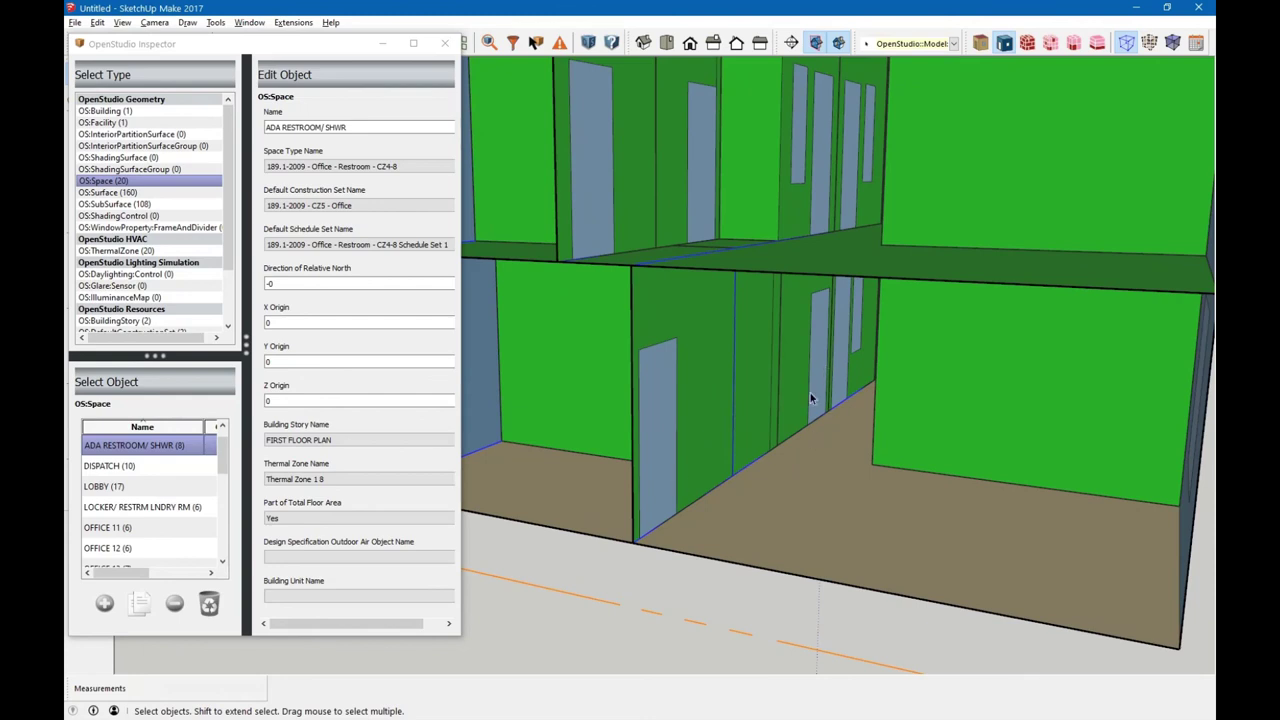
double_click(754, 504)
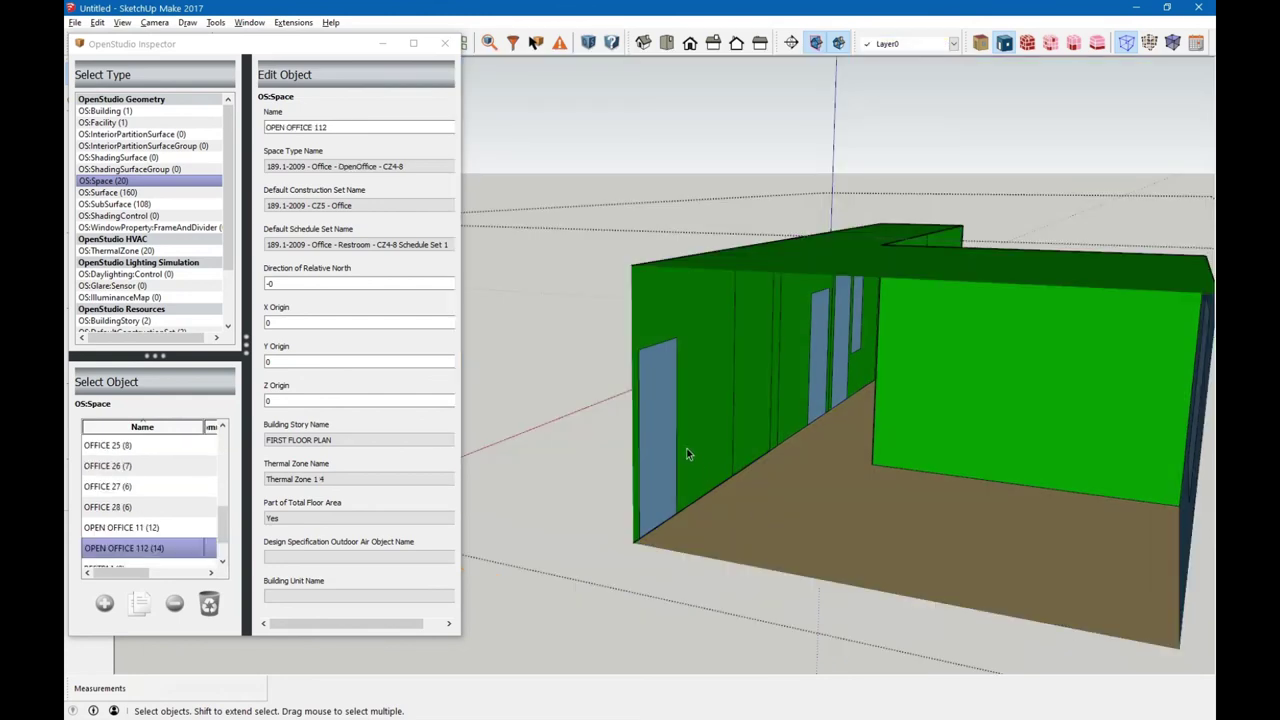
click(651, 446)
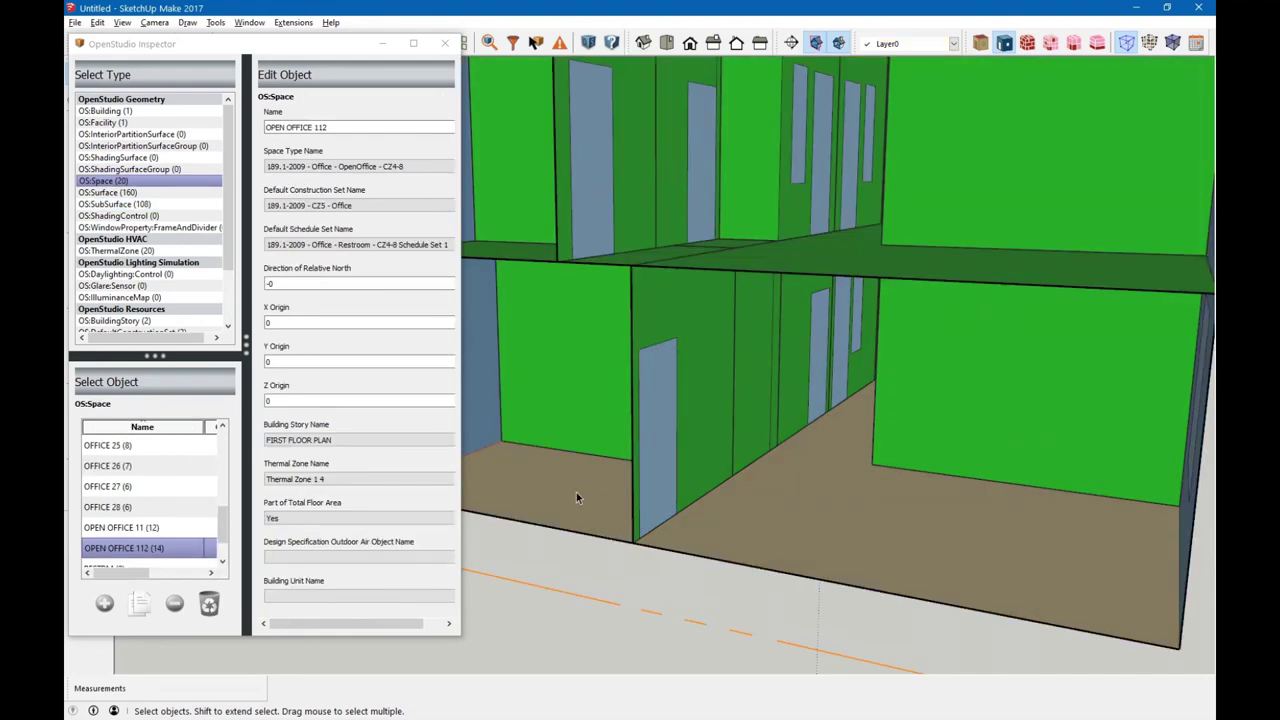
- Set the outside boundary condition object of the door inside ADA RESTROOM/ SHWR to Face 90
double_click(575, 492)
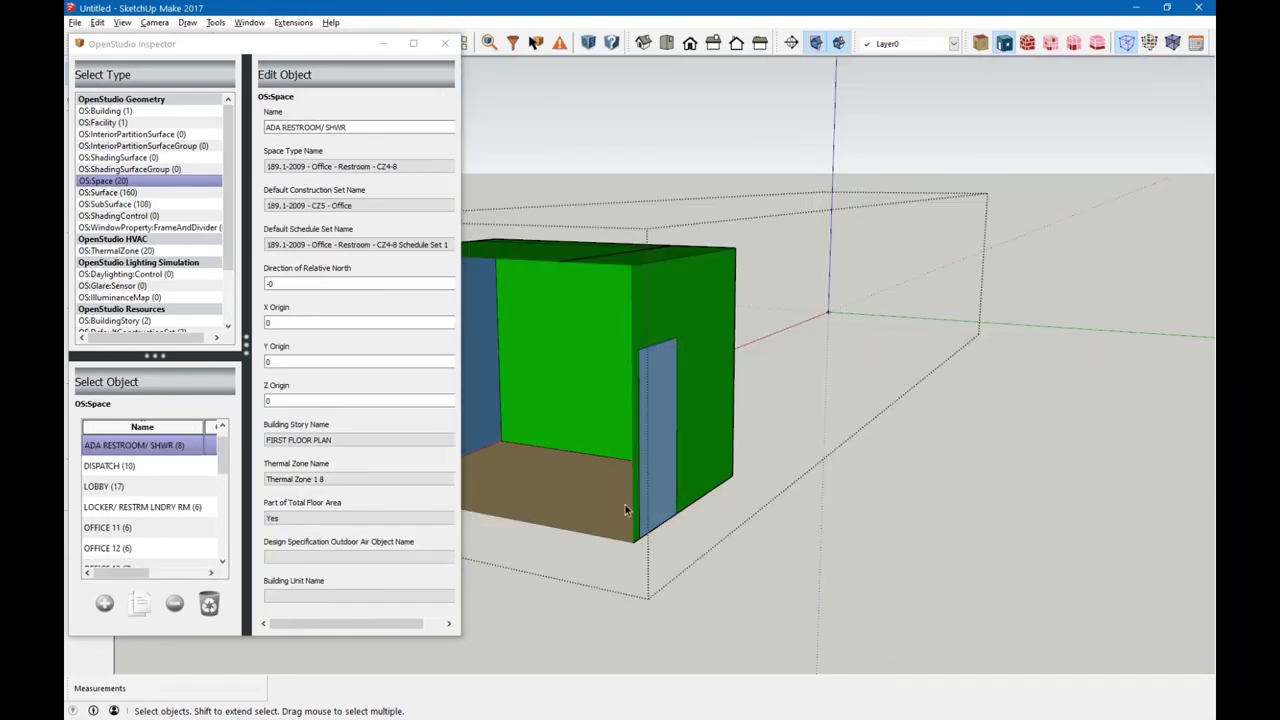
click(658, 462)
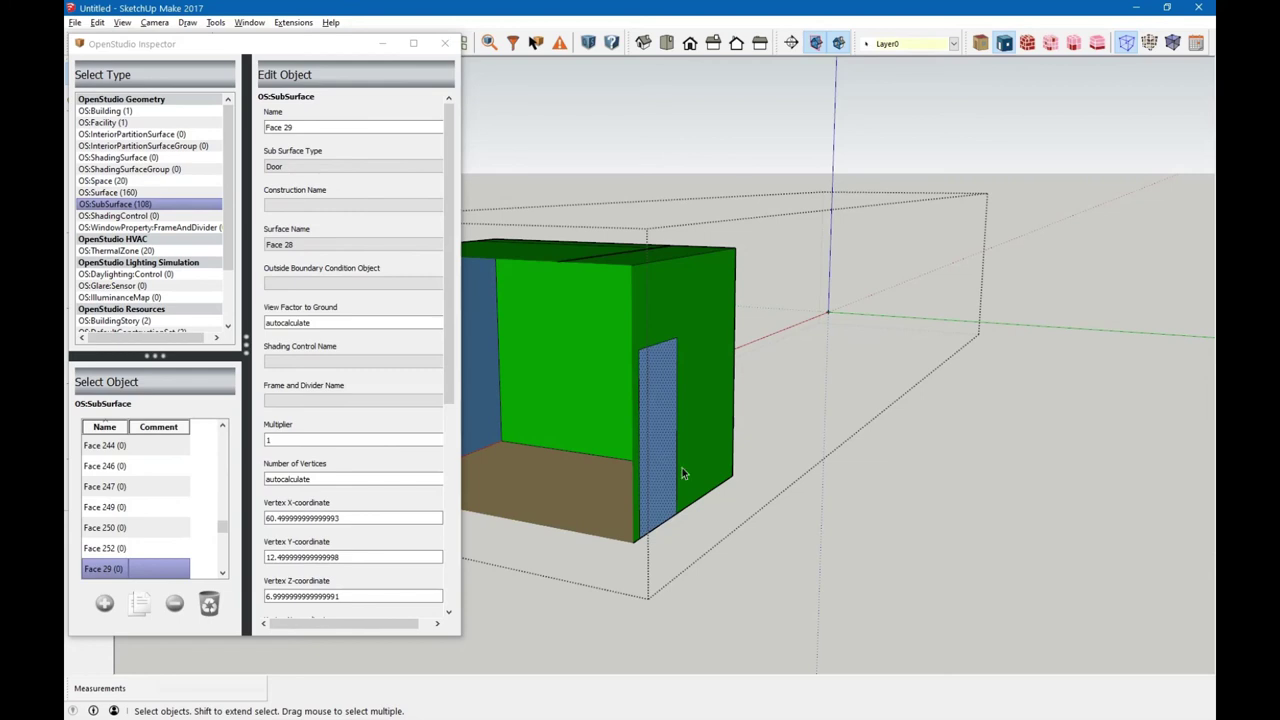
click(365, 287)
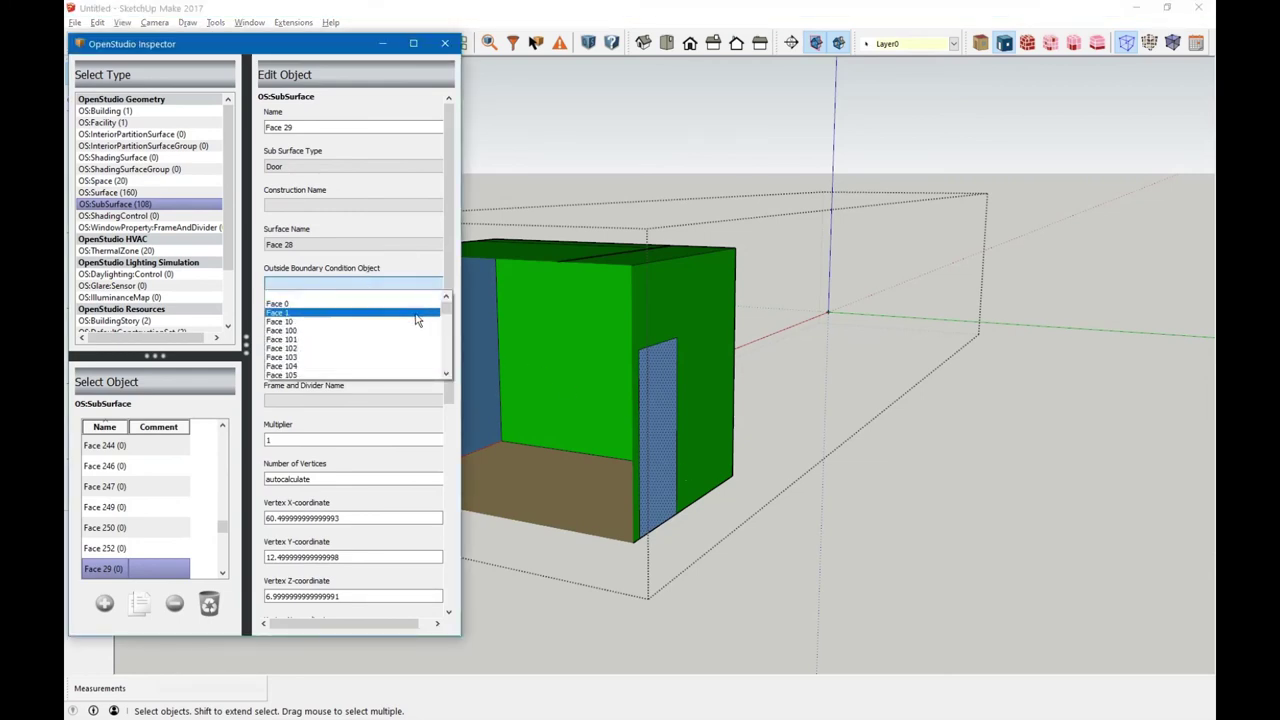
drag(448, 306, 449, 357)
click(376, 311)
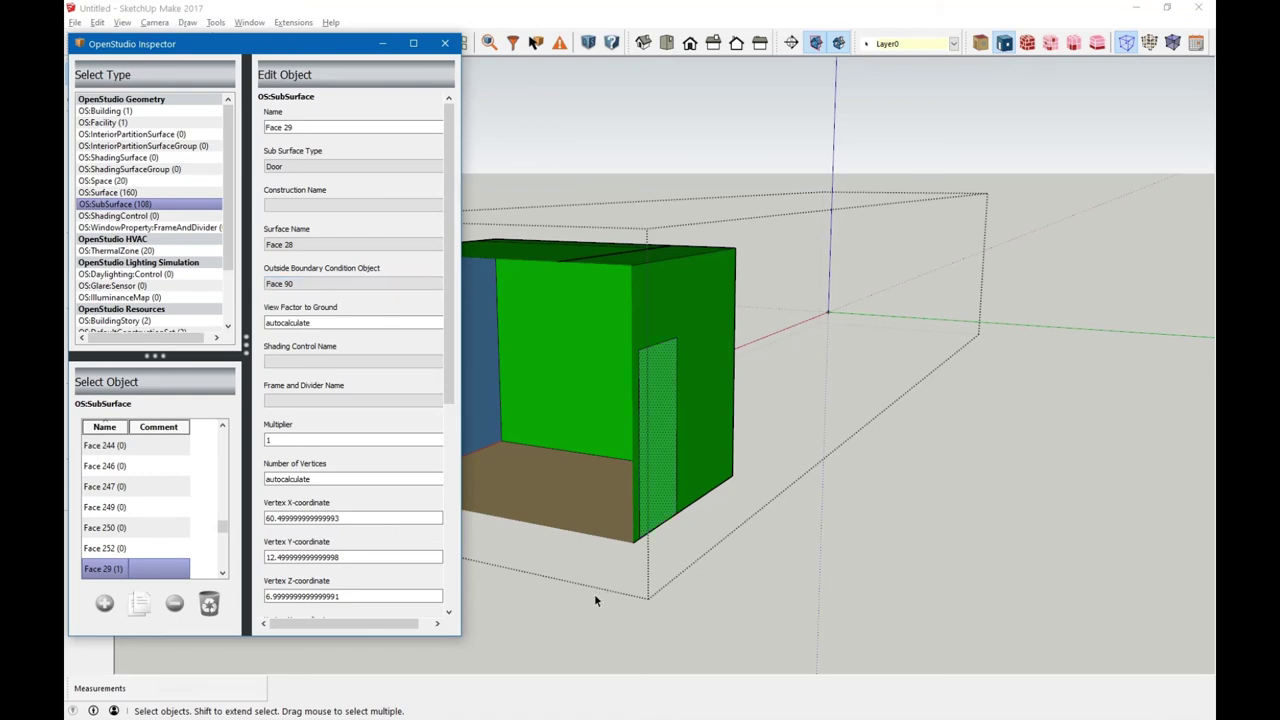